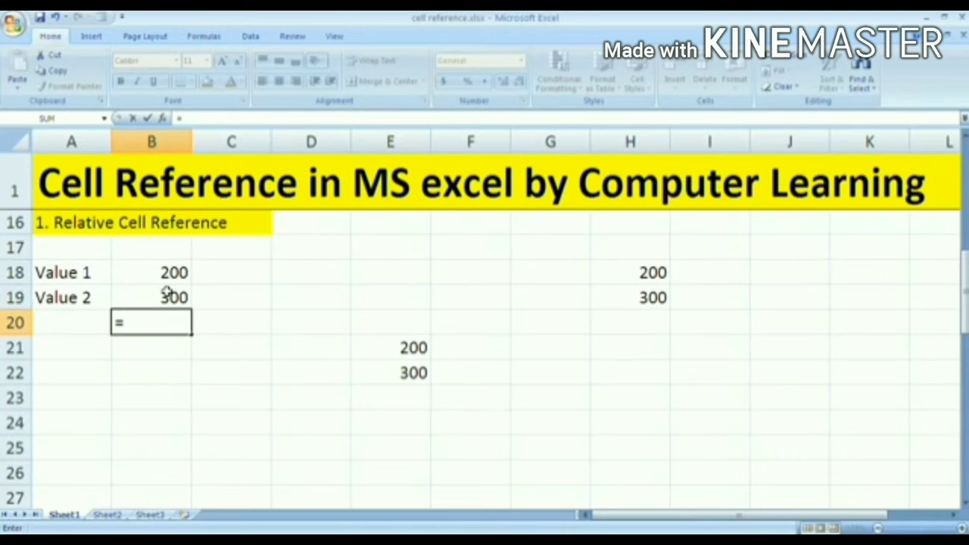
Step: Complete the formula in cell B20 as =b18+b19 to add Value 1 and Value 2
{"action": "type", "text": "b18"}
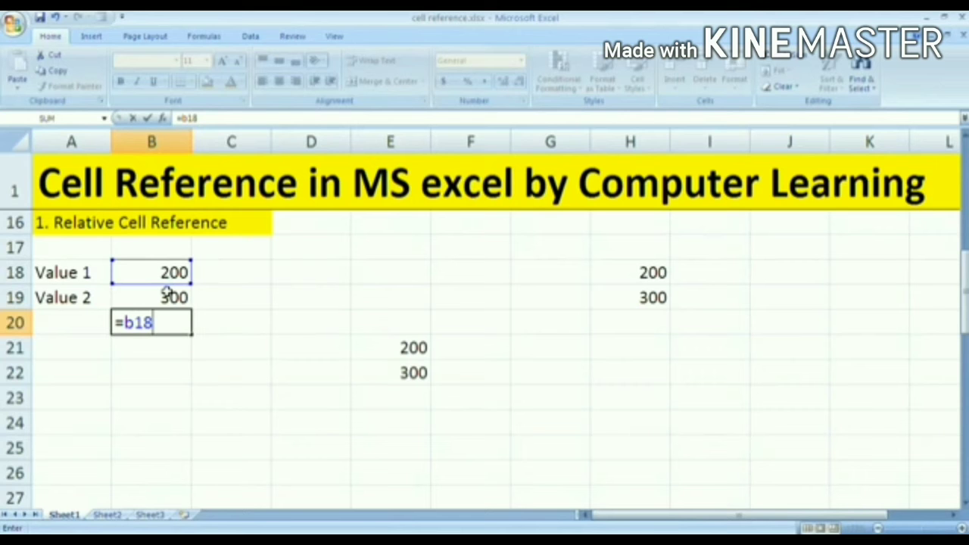
{"action": "type", "text": "+"}
{"action": "type", "text": "b19"}
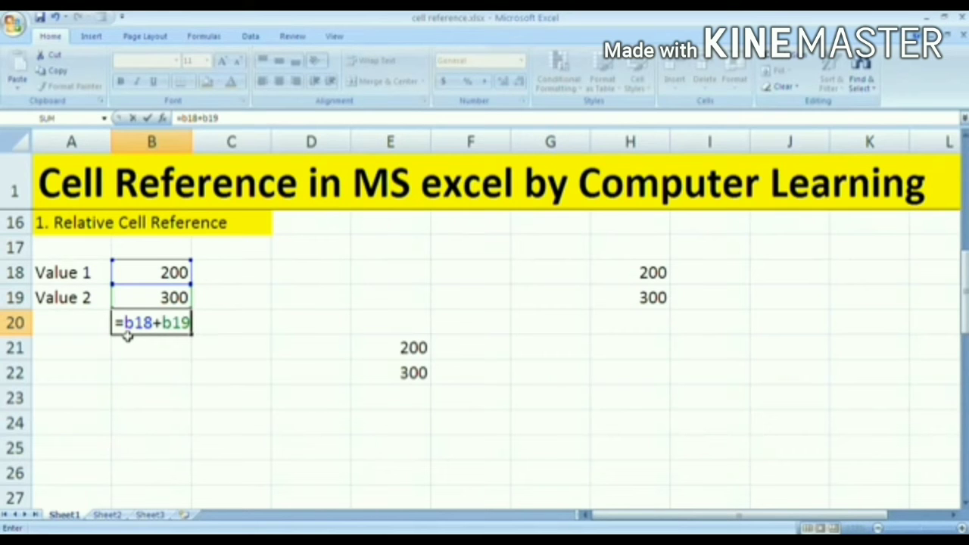
{"action": "key", "text": "Return"}
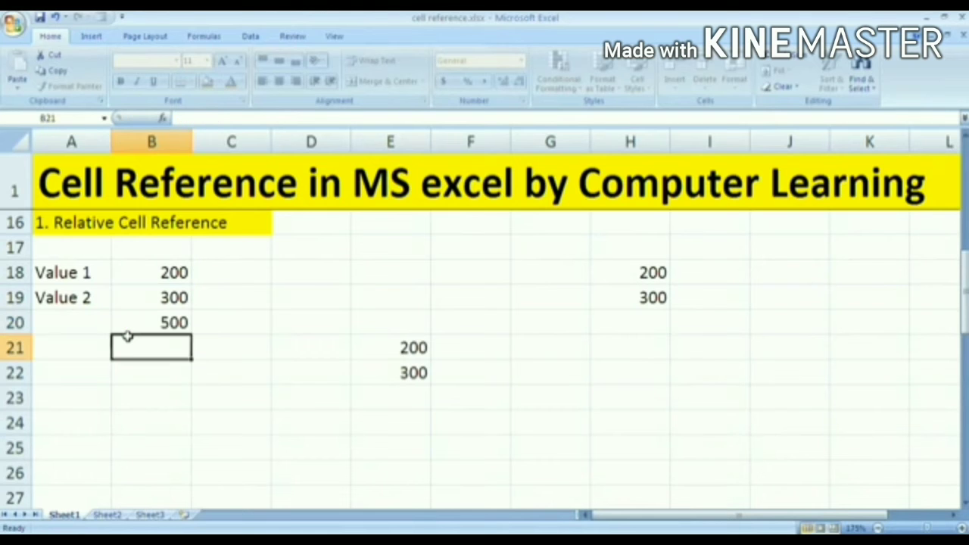
Step: Copy the sum formula from B20 to E23 and check the cell references in the pasted formula
{"action": "left_click", "coordinate": [127, 335]}
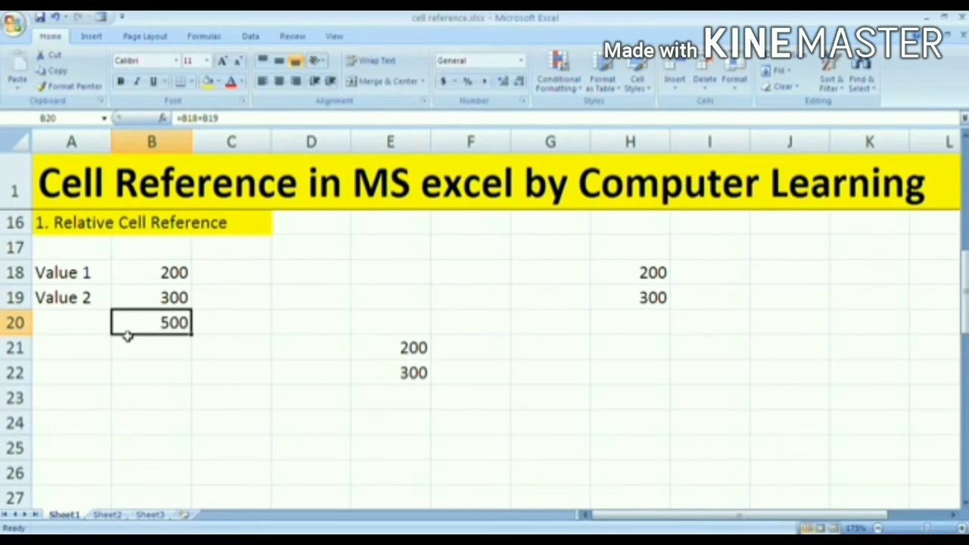
{"action": "key", "text": "ctrl+c"}
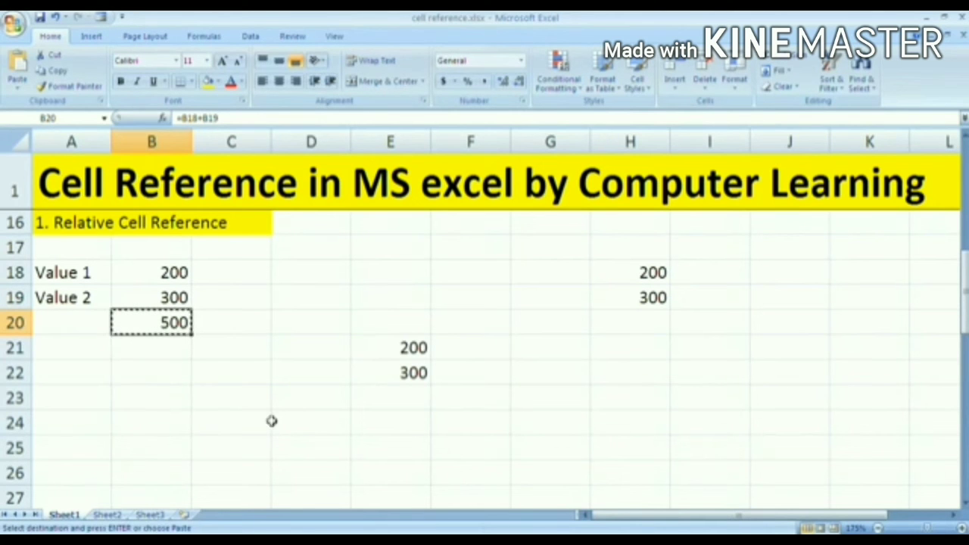
{"action": "left_click", "coordinate": [417, 400]}
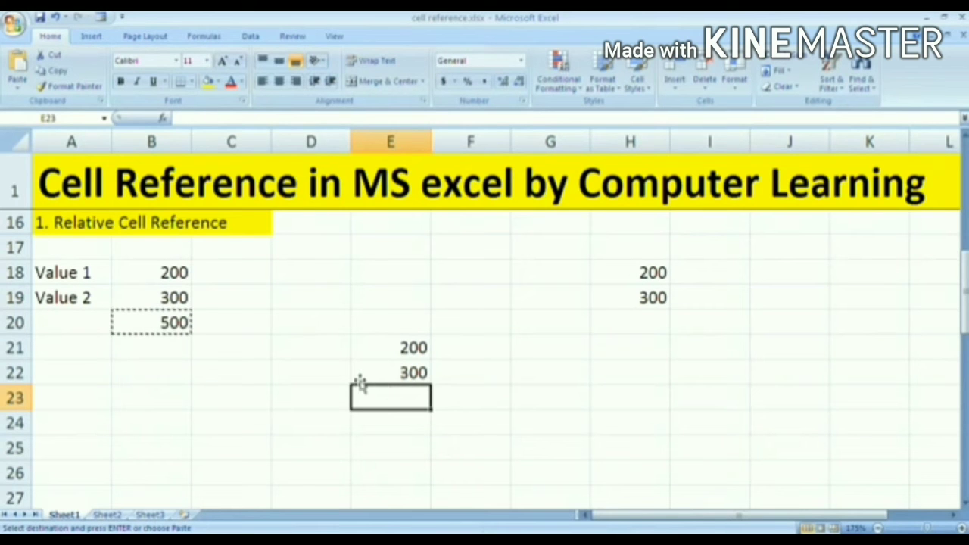
{"action": "key", "text": "ctrl+v"}
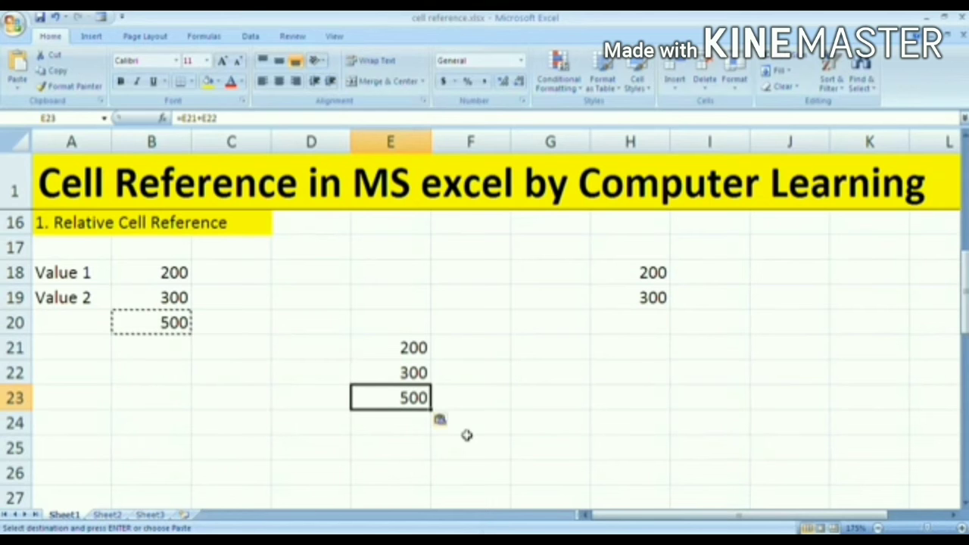
{"action": "double_click", "coordinate": [412, 411]}
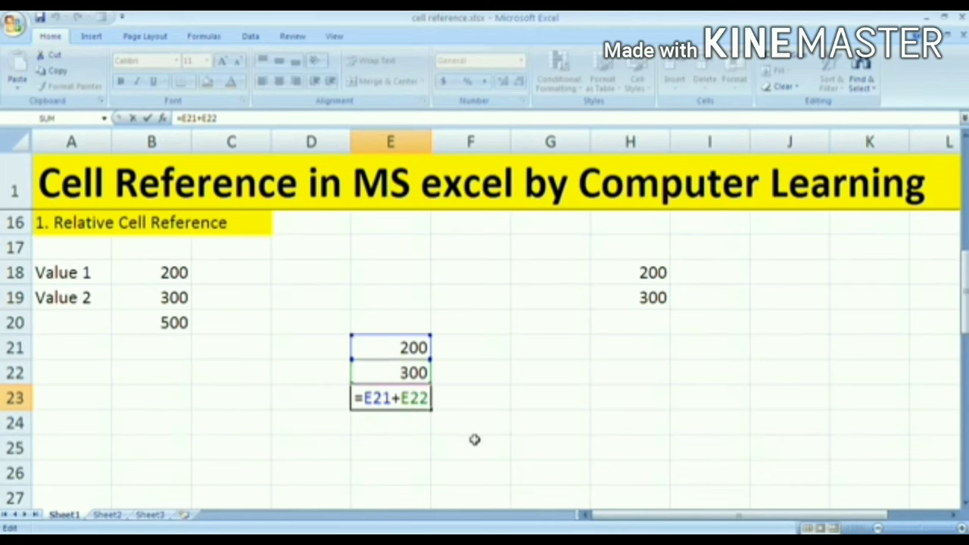
{"action": "left_click", "coordinate": [448, 403]}
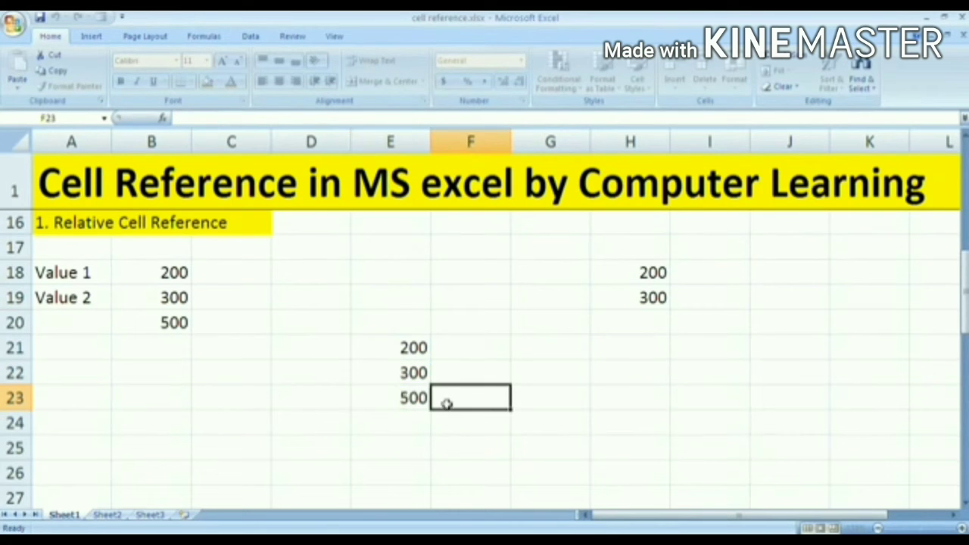
Step: Copy the formula from E23 to H20 and check which cells the pasted formula refers to
{"action": "left_click", "coordinate": [402, 398]}
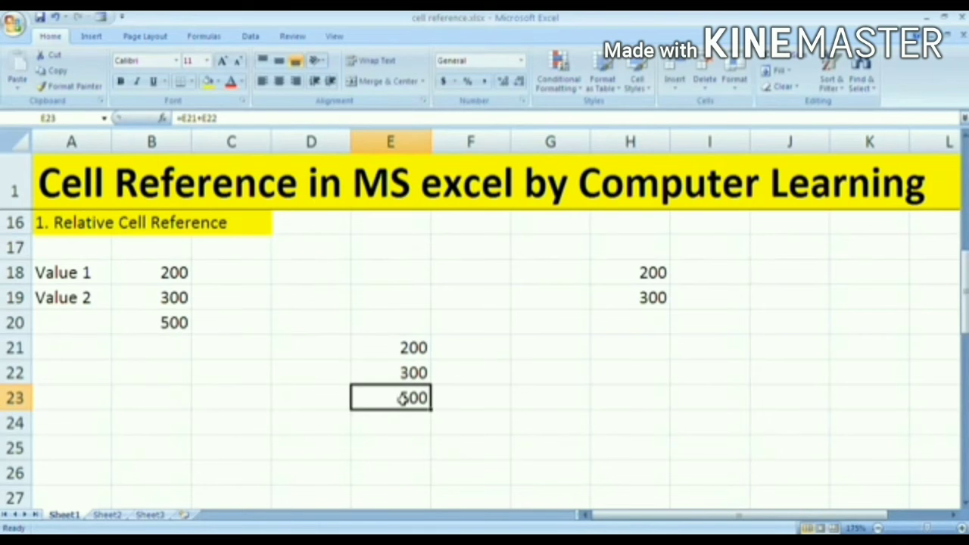
{"action": "key", "text": "ctrl+c"}
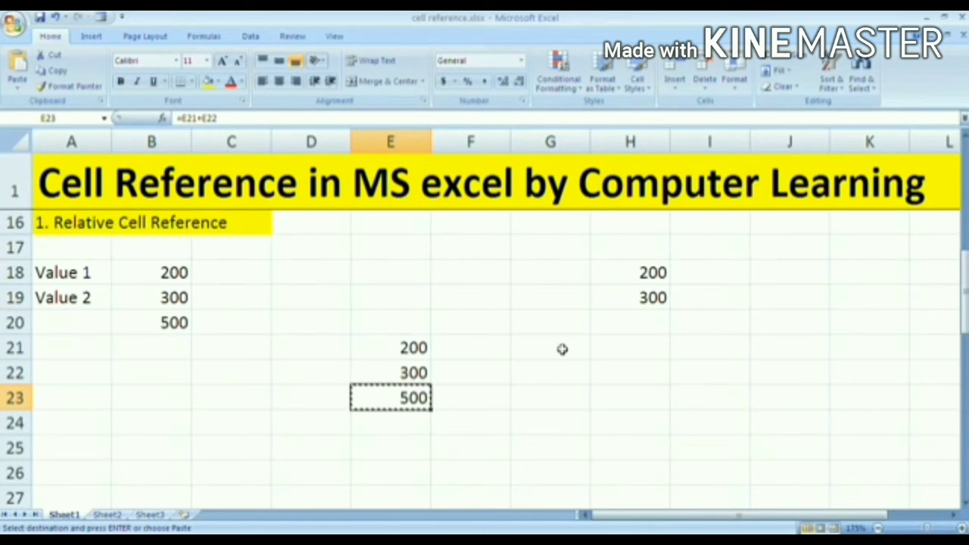
{"action": "left_click", "coordinate": [641, 312]}
{"action": "key", "text": "ctrl+v"}
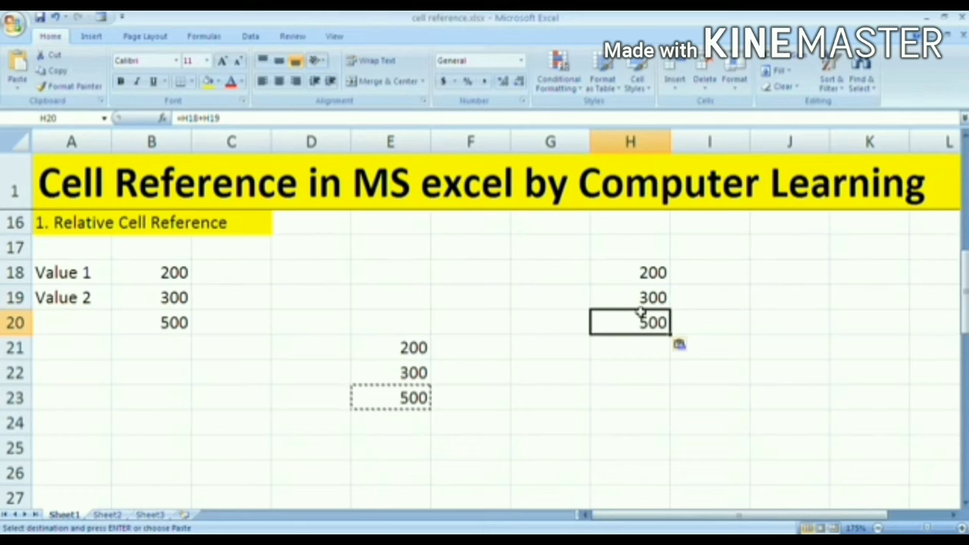
{"action": "double_click", "coordinate": [640, 311]}
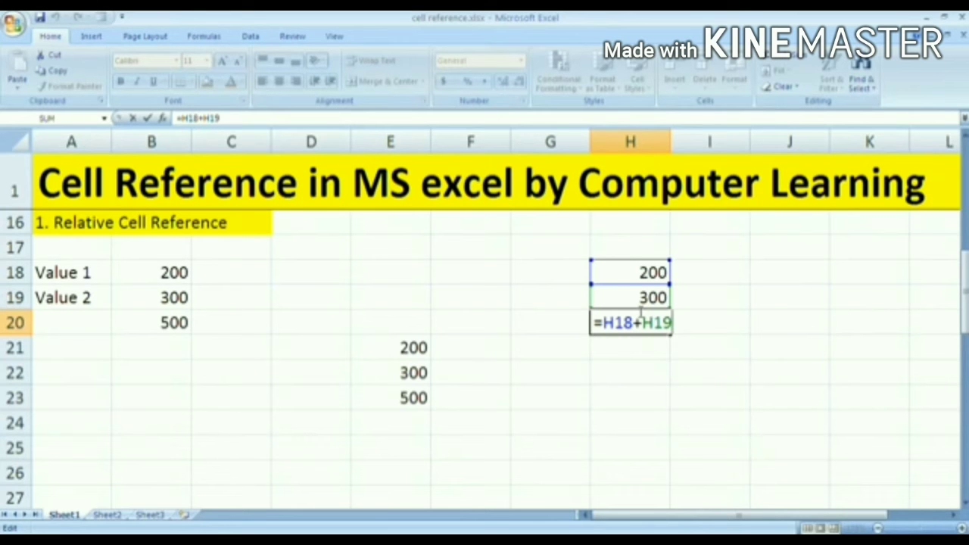
{"action": "key", "text": "Return"}
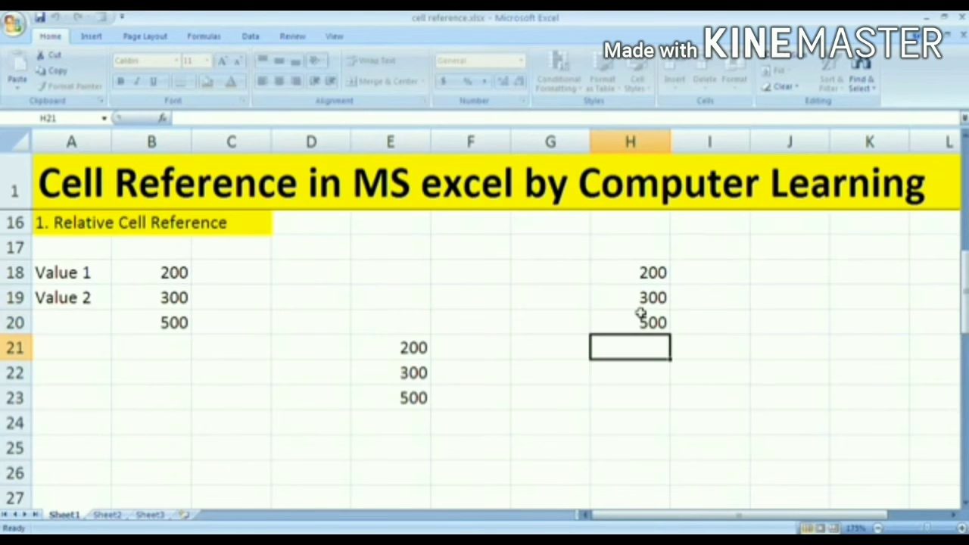
Step: Examine the cell references in the original sum formula in B20 without changing it
{"action": "key", "text": "Left"}
{"action": "key", "text": "Left"}
{"action": "key", "text": "Left"}
{"action": "key", "text": "Left"}
{"action": "key", "text": "Left"}
{"action": "key", "text": "Left"}
{"action": "key", "text": "Up"}
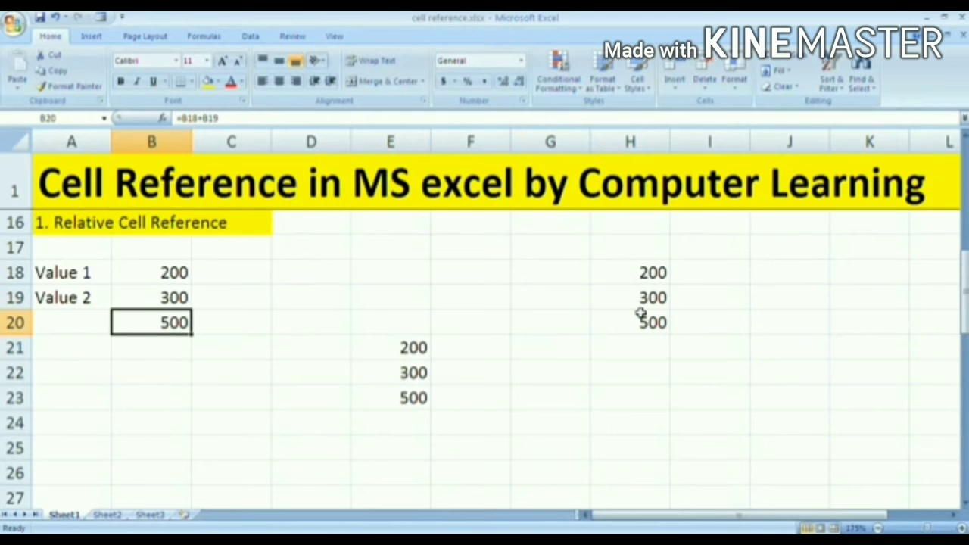
{"action": "key", "text": "F2"}
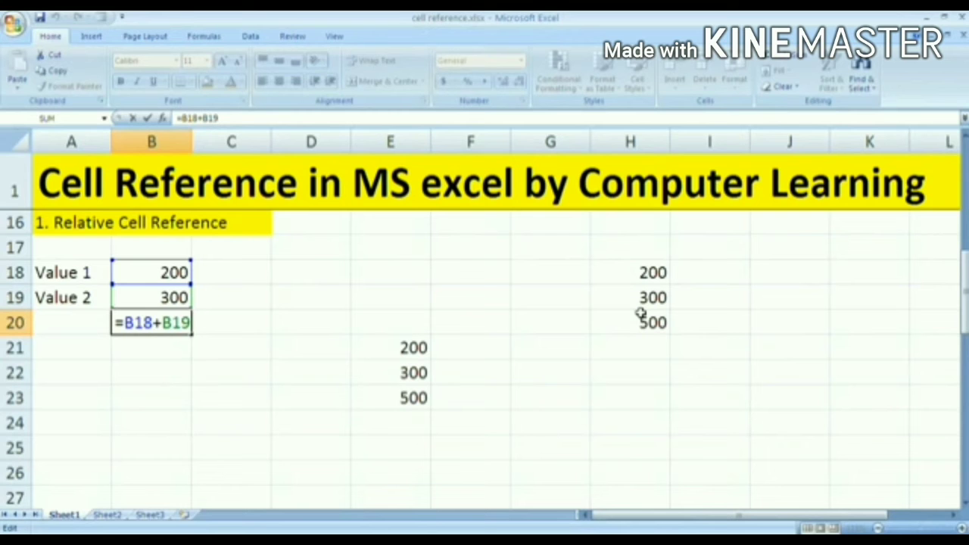
{"action": "key", "text": "Return"}
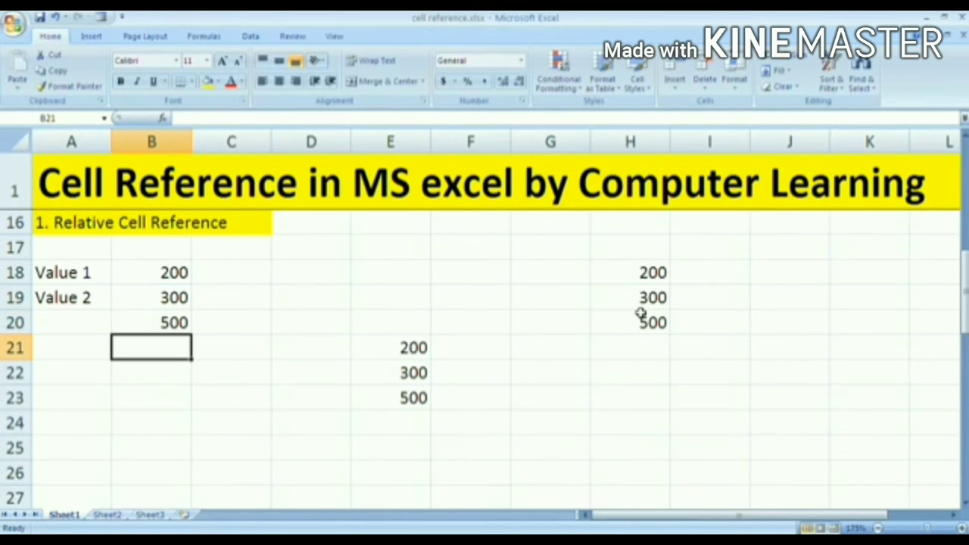
Step: Examine the cell references in the copied formula in E23 without changing it
{"action": "key", "text": "Right"}
{"action": "key", "text": "Right"}
{"action": "key", "text": "Right"}
{"action": "key", "text": "Down"}
{"action": "key", "text": "Down"}
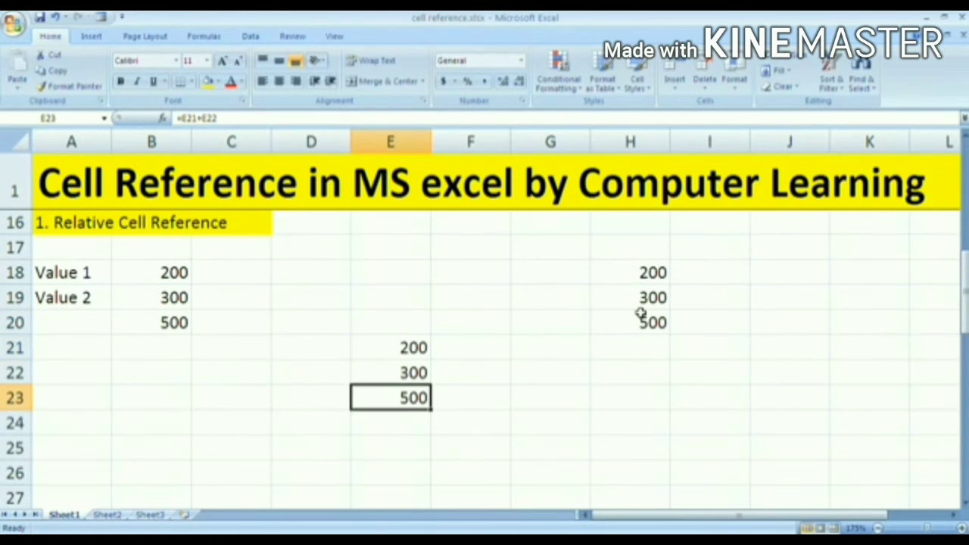
{"action": "key", "text": "F2"}
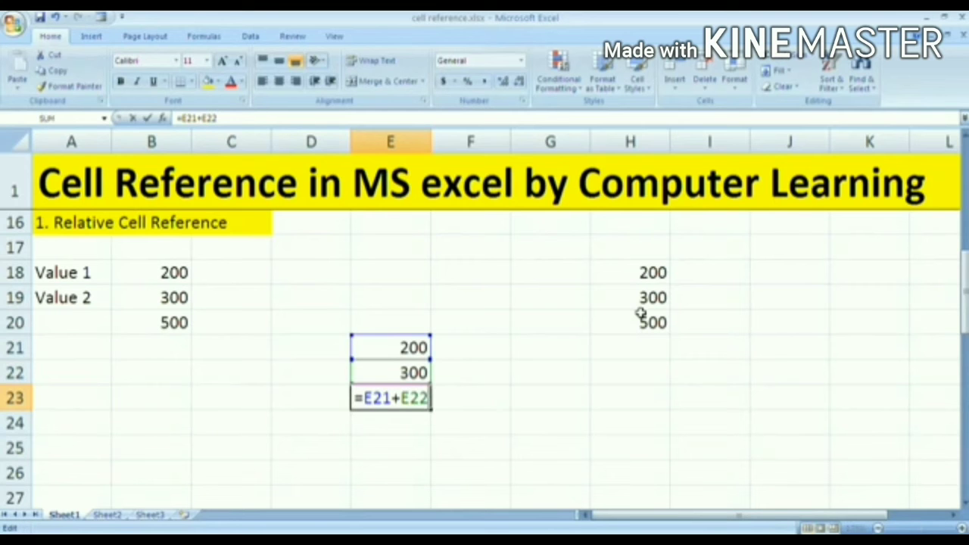
{"action": "key", "text": "Return"}
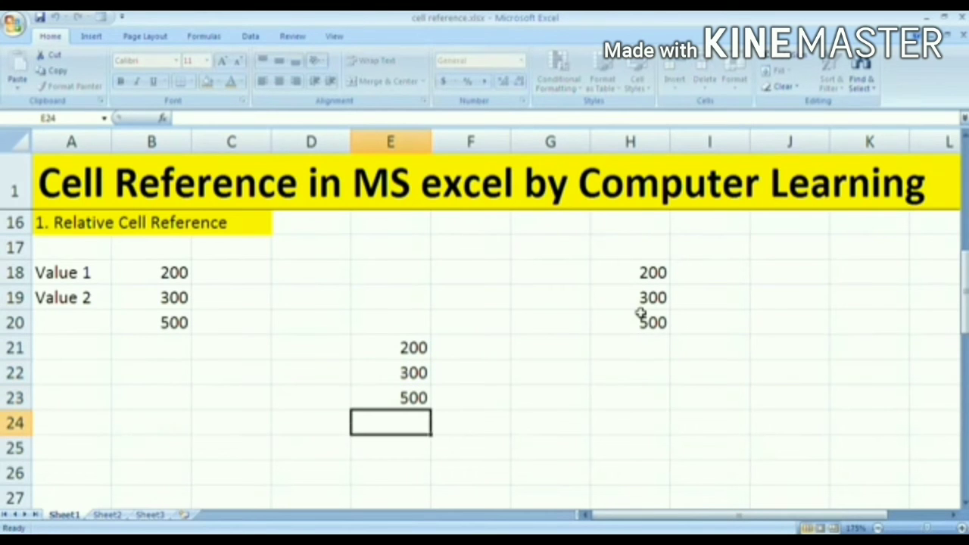
Step: Examine the cell references in the copied formula in H20 without changing it
{"action": "key", "text": "Right"}
{"action": "key", "text": "Right"}
{"action": "key", "text": "Up"}
{"action": "key", "text": "Up"}
{"action": "key", "text": "Right"}
{"action": "key", "text": "Right"}
{"action": "key", "text": "Up"}
{"action": "key", "text": "Up"}
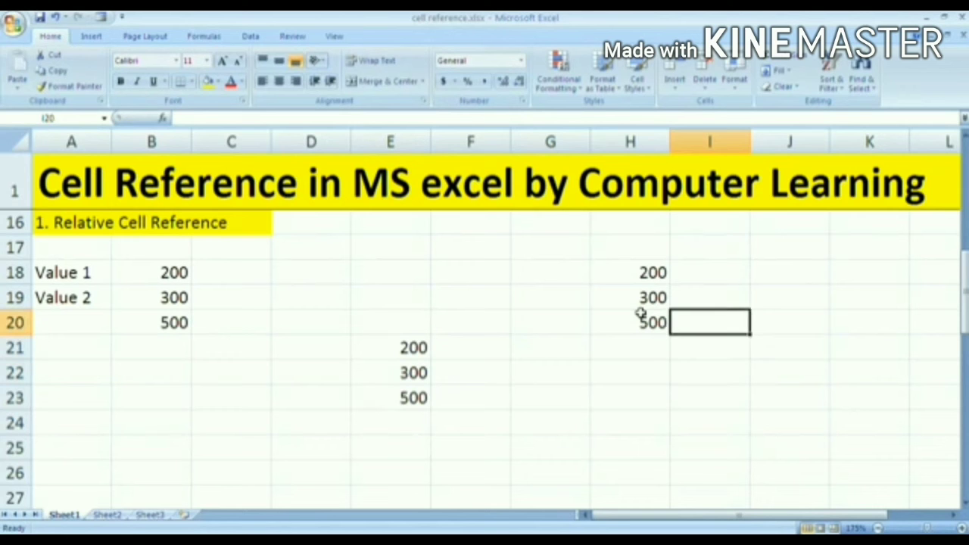
{"action": "key", "text": "Left"}
{"action": "key", "text": "F2"}
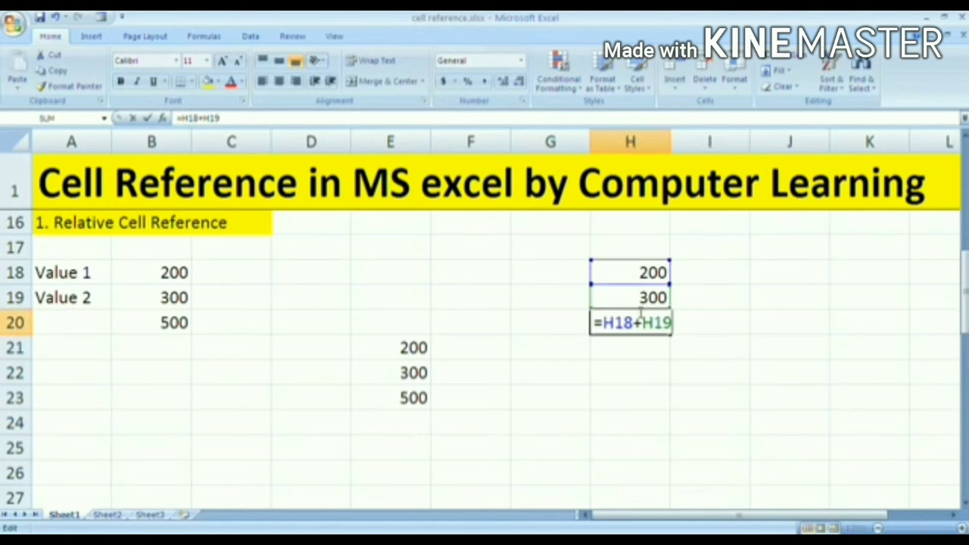
{"action": "key", "text": "Return"}
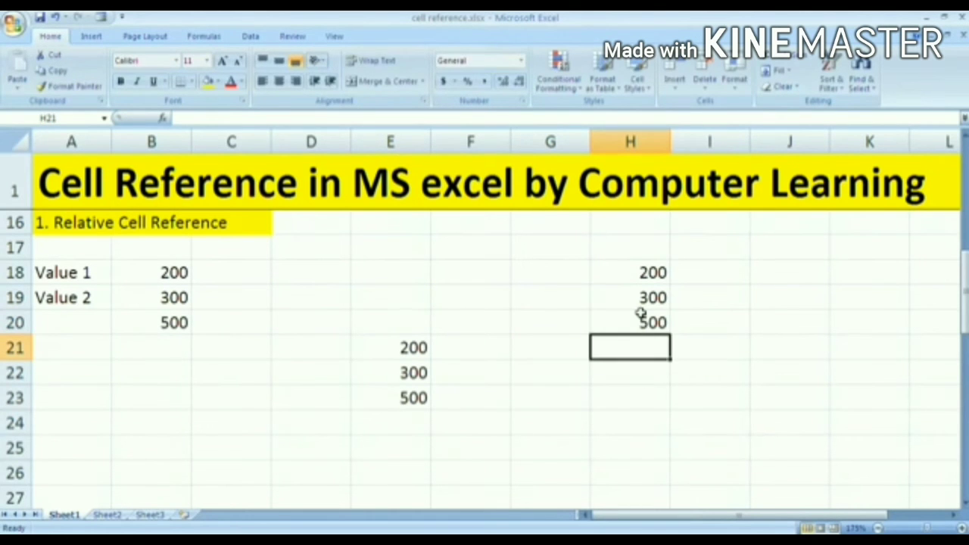
Step: In the Absolute cell reference section, enter the formula =b32+b33 in cell B34 below Value 1 and Value 2
{"action": "key", "text": "Left"}
{"action": "key", "text": "Left"}
{"action": "key", "text": "Left"}
{"action": "key", "text": "Left"}
{"action": "key", "text": "Left"}
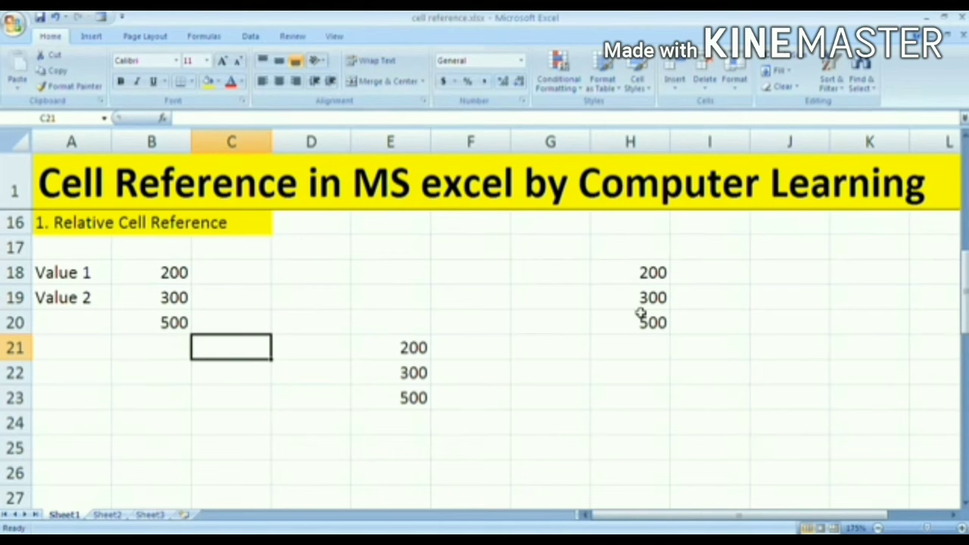
{"action": "key", "text": "Down"}
{"action": "key", "text": "Down"}
{"action": "key", "text": "Down"}
{"action": "key", "text": "Down"}
{"action": "key", "text": "Down"}
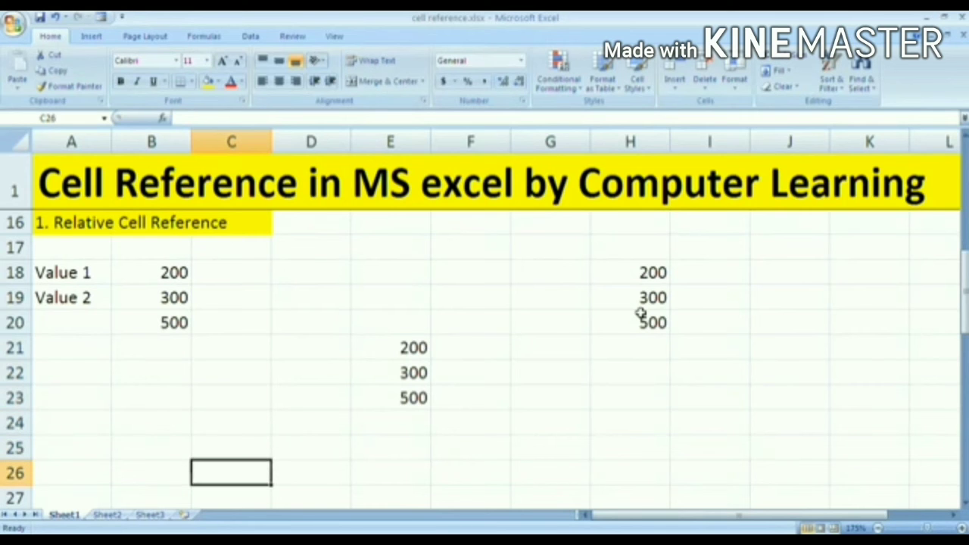
{"action": "key", "text": "Down"}
{"action": "key", "text": "Down"}
{"action": "key", "text": "Down"}
{"action": "key", "text": "Down"}
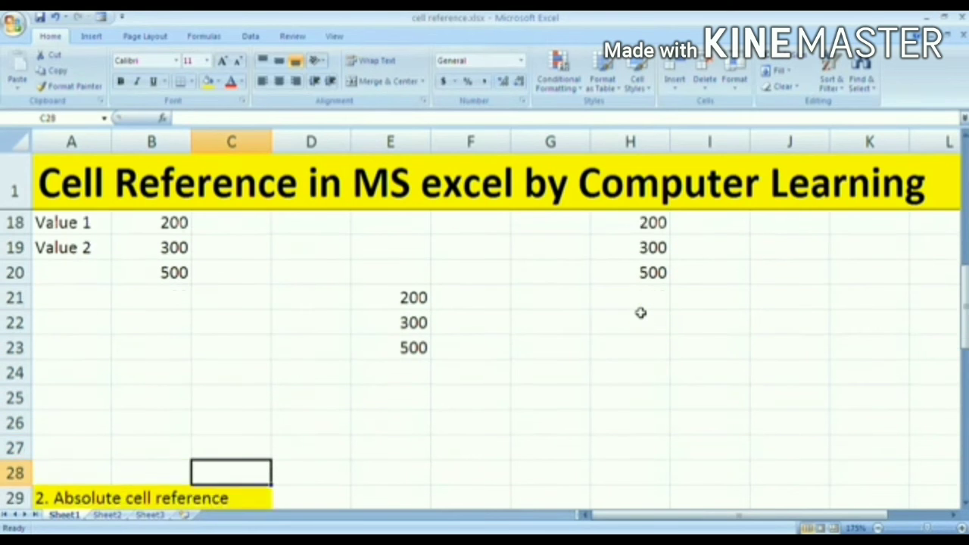
{"action": "key", "text": "Down"}
{"action": "key", "text": "Down"}
{"action": "key", "text": "Down"}
{"action": "key", "text": "Down"}
{"action": "key", "text": "Down"}
{"action": "key", "text": "Down"}
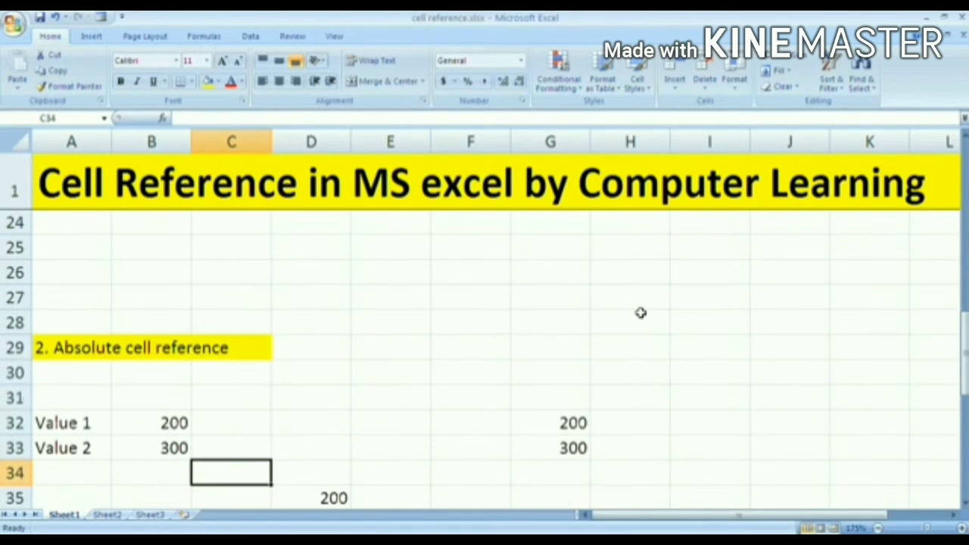
{"action": "key", "text": "Down"}
{"action": "key", "text": "Down"}
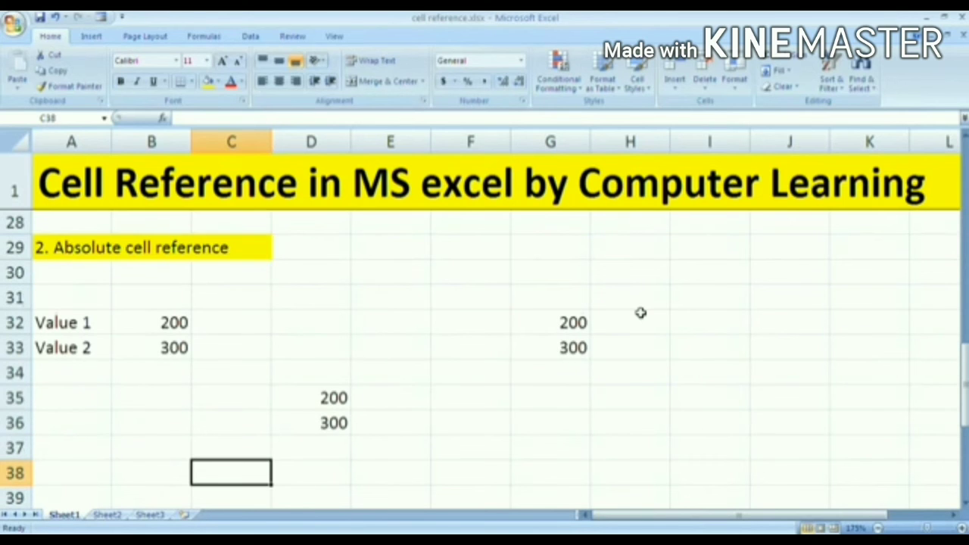
{"action": "key", "text": "Down"}
{"action": "key", "text": "Up"}
{"action": "key", "text": "Up"}
{"action": "key", "text": "Up"}
{"action": "key", "text": "Up"}
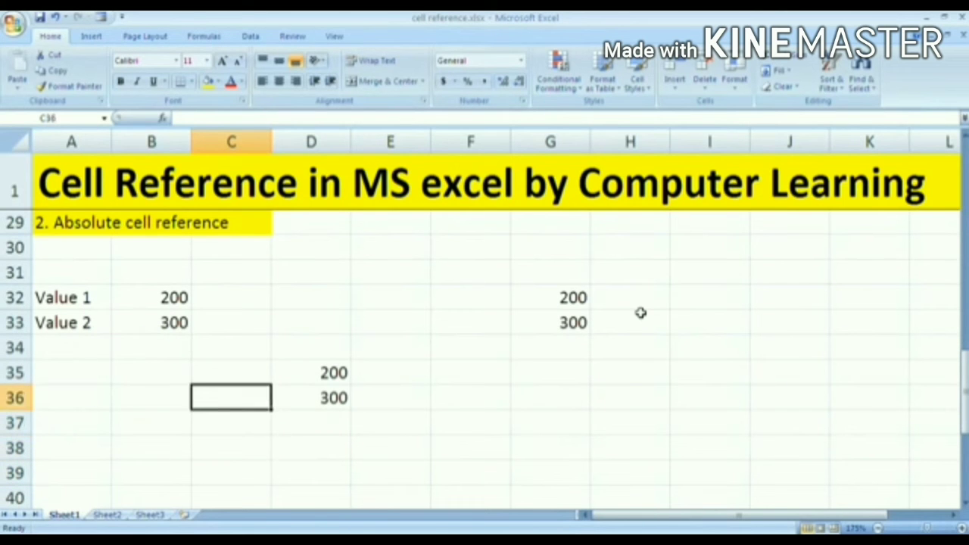
{"action": "key", "text": "Left"}
{"action": "key", "text": "Up"}
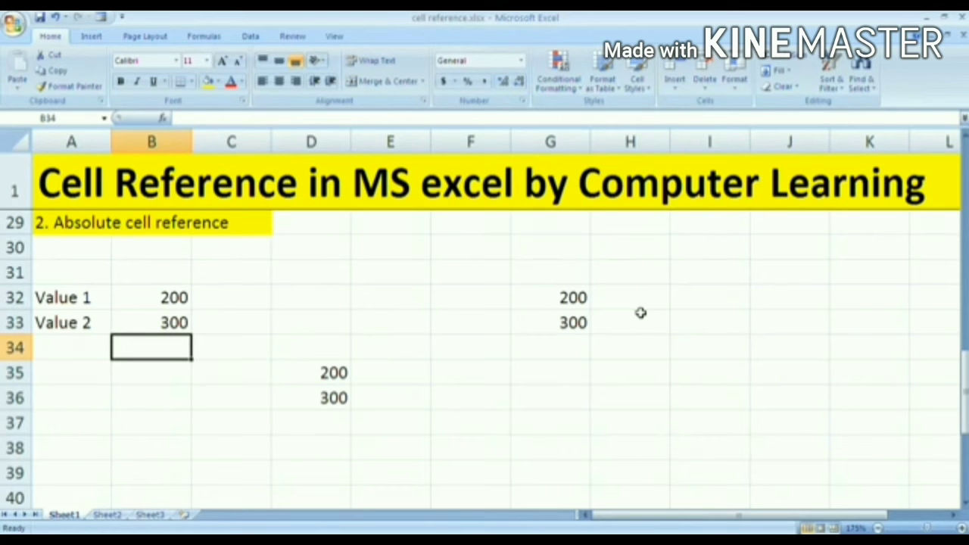
{"action": "type", "text": "="}
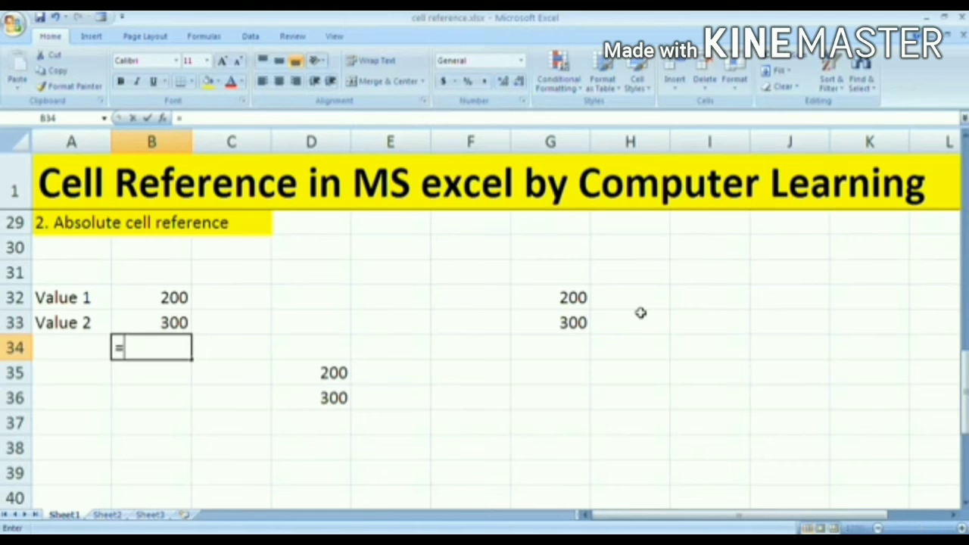
{"action": "type", "text": "b"}
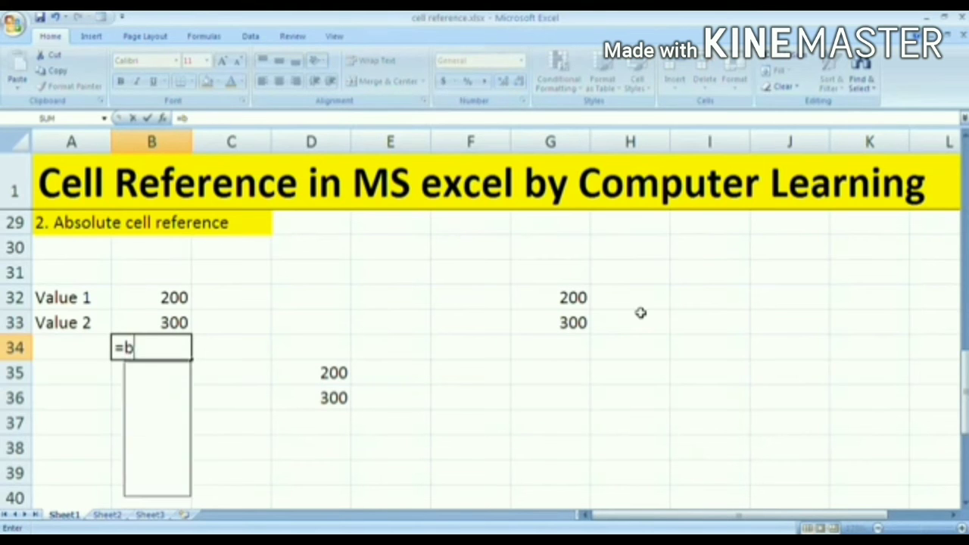
{"action": "type", "text": "32"}
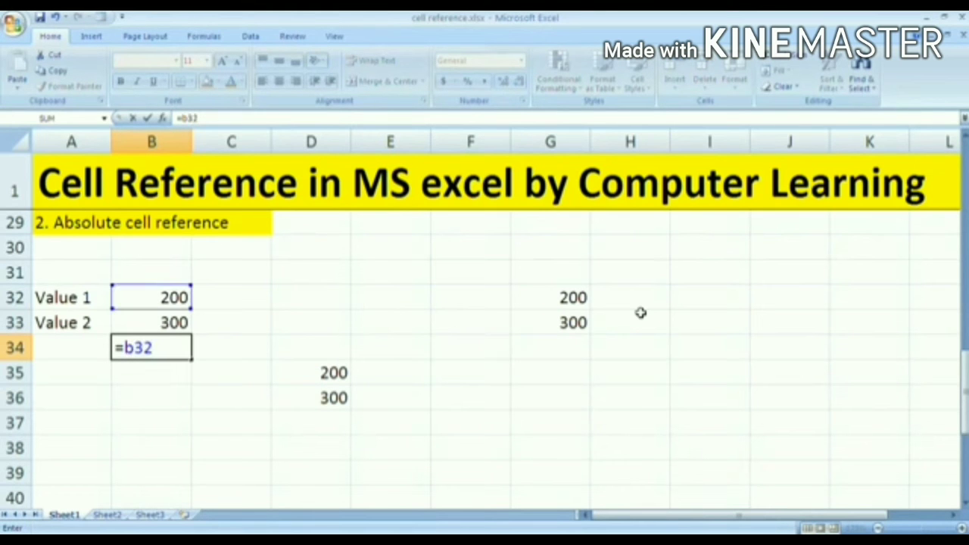
{"action": "type", "text": "+b33"}
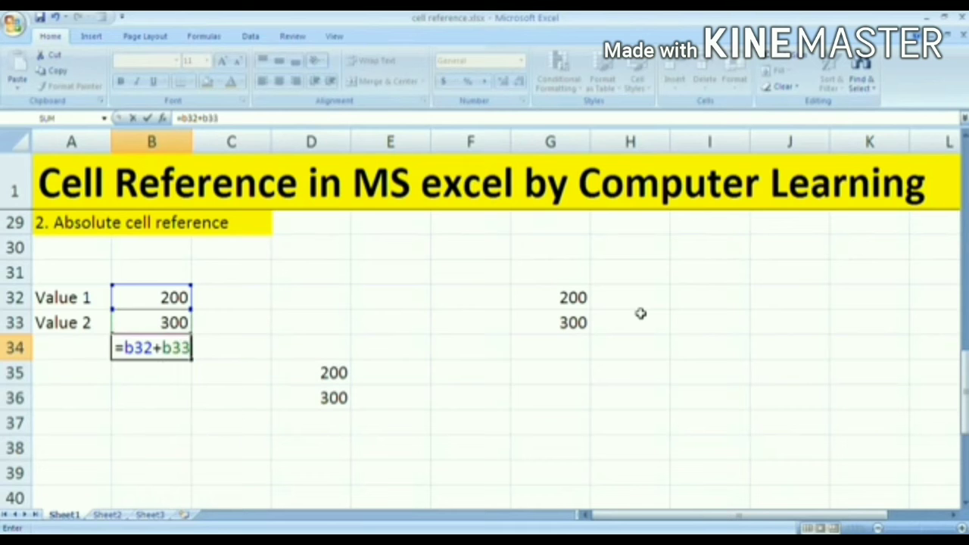
{"action": "key", "text": "Return"}
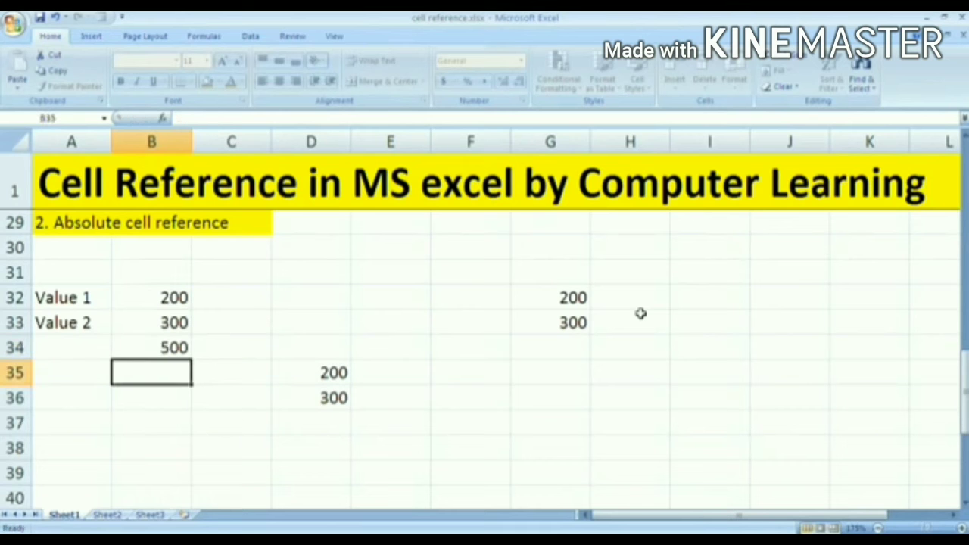
Step: In the B34 sum formula, make the first reference fully absolute as $B$32
{"action": "key", "text": "Up"}
{"action": "key", "text": "F2"}
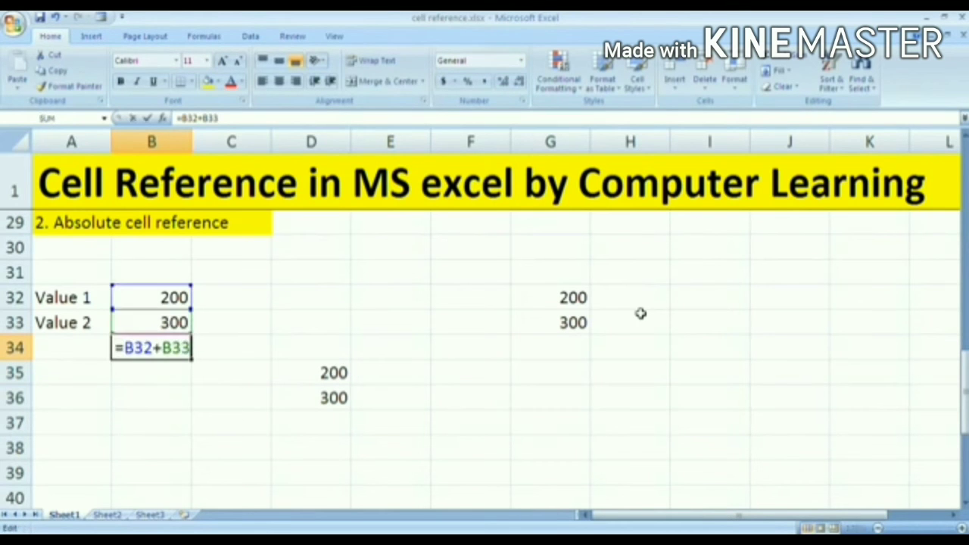
{"action": "key", "text": "Left"}
{"action": "key", "text": "Left"}
{"action": "key", "text": "Left"}
{"action": "key", "text": "Left"}
{"action": "key", "text": "Left"}
{"action": "key", "text": "Left"}
{"action": "key", "text": "Left"}
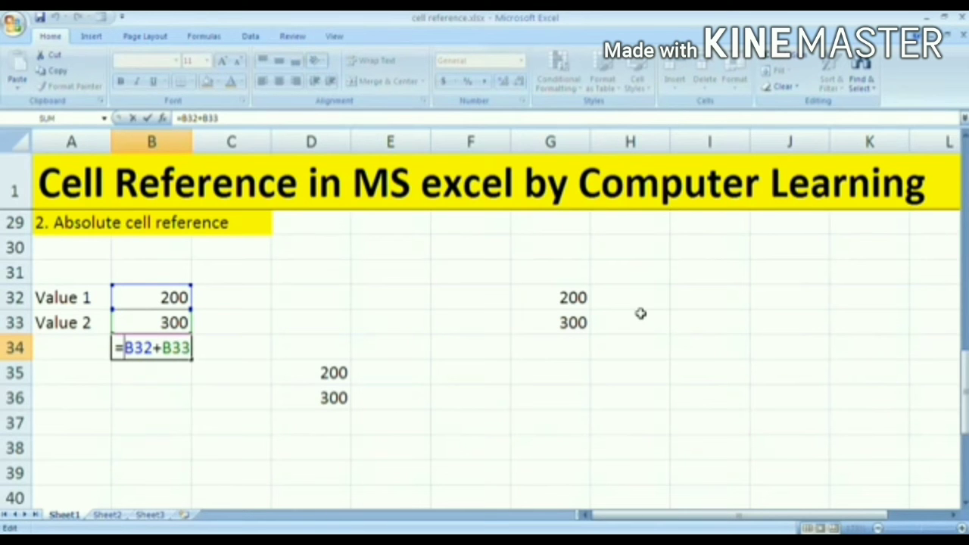
{"action": "type", "text": "$"}
{"action": "key", "text": "Right"}
{"action": "key", "text": "Left"}
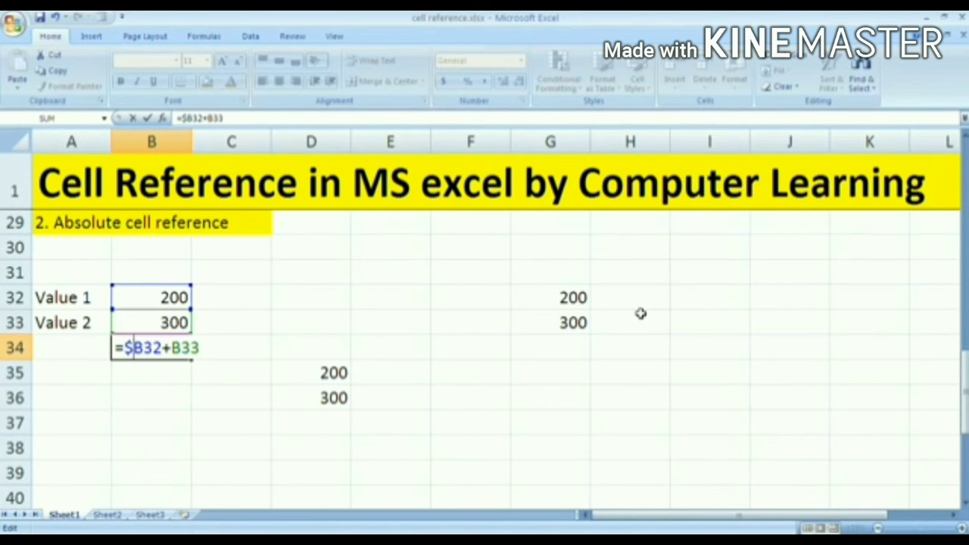
{"action": "key", "text": "Right"}
{"action": "type", "text": "$"}
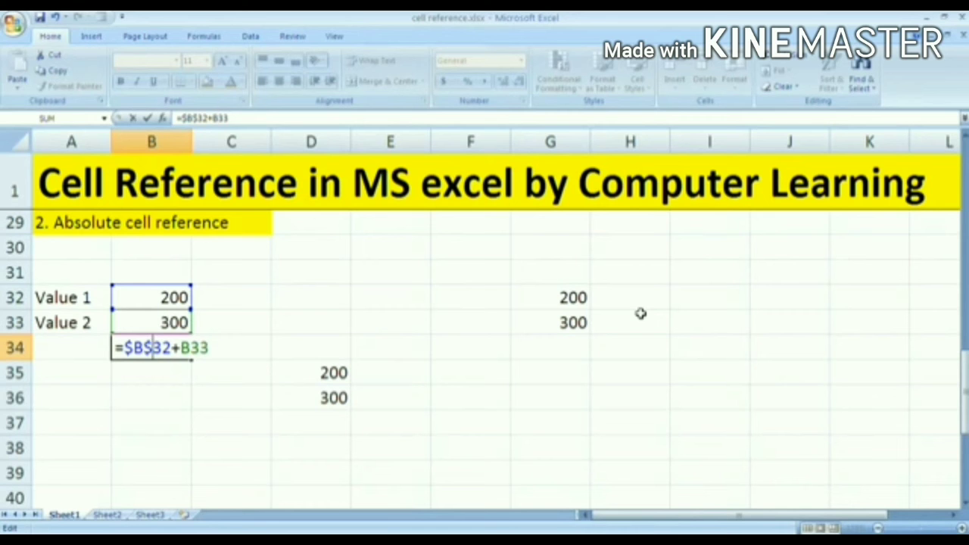
Step: Make the second reference in the B34 formula absolute as $B$33 and commit the formula
{"action": "key", "text": "Right"}
{"action": "key", "text": "Right"}
{"action": "key", "text": "Right"}
{"action": "type", "text": "$"}
{"action": "key", "text": "Right"}
{"action": "type", "text": "$"}
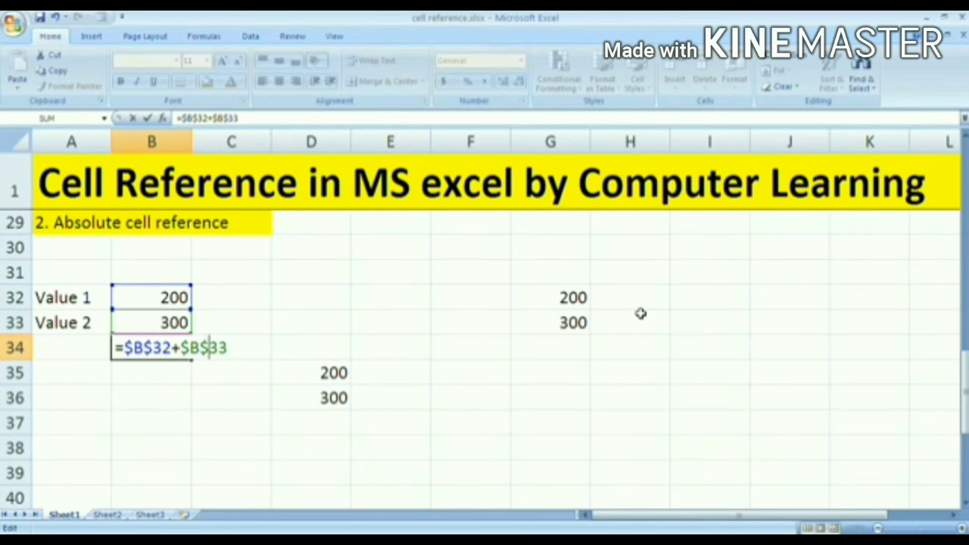
{"action": "key", "text": "Return"}
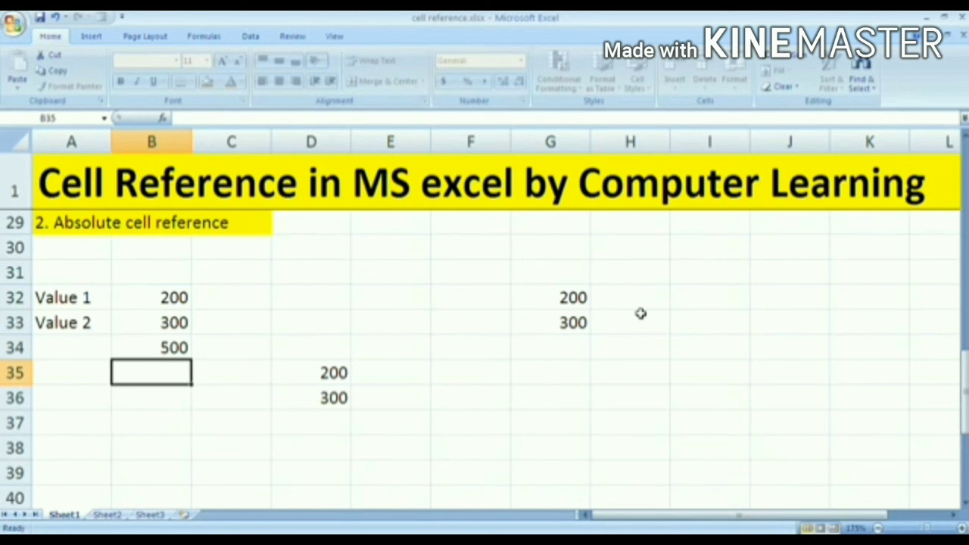
Step: Clear the sample values in cells D35 and D36
{"action": "key", "text": "Up"}
{"action": "key", "text": "Right"}
{"action": "key", "text": "Right"}
{"action": "key", "text": "Down"}
{"action": "key", "text": "Delete"}
{"action": "key", "text": "Down"}
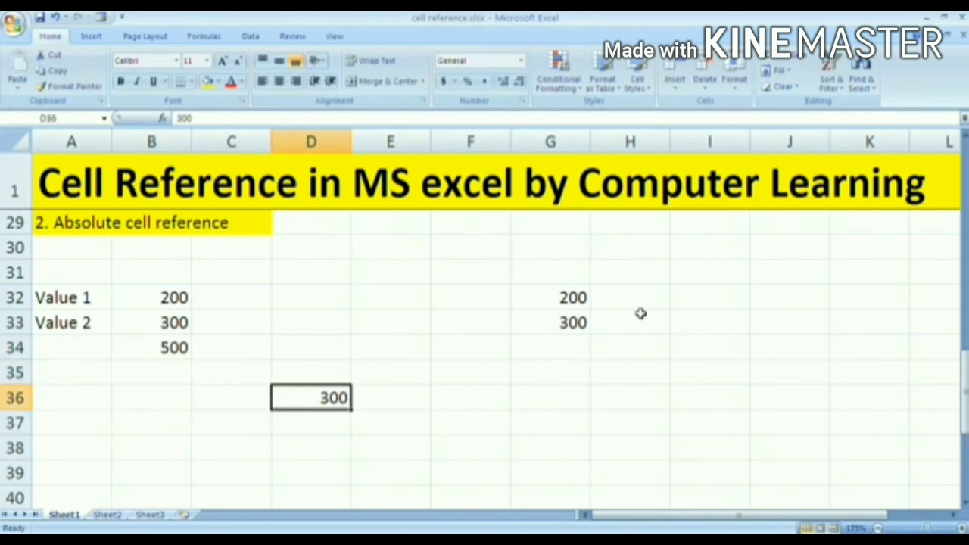
{"action": "key", "text": "Delete"}
Step: Clear the sample values in cells G32 and G33
{"action": "key", "text": "Right"}
{"action": "key", "text": "Right"}
{"action": "key", "text": "Right"}
{"action": "key", "text": "Up"}
{"action": "key", "text": "Up"}
{"action": "key", "text": "Up"}
{"action": "key", "text": "Up"}
{"action": "key", "text": "Delete"}
{"action": "key", "text": "Down"}
{"action": "key", "text": "Delete"}
Step: Copy the absolute-reference formula from B34 and paste it into cell E34
{"action": "key", "text": "Left"}
{"action": "key", "text": "Left"}
{"action": "key", "text": "Left"}
{"action": "key", "text": "Left"}
{"action": "key", "text": "Left"}
{"action": "key", "text": "Down"}
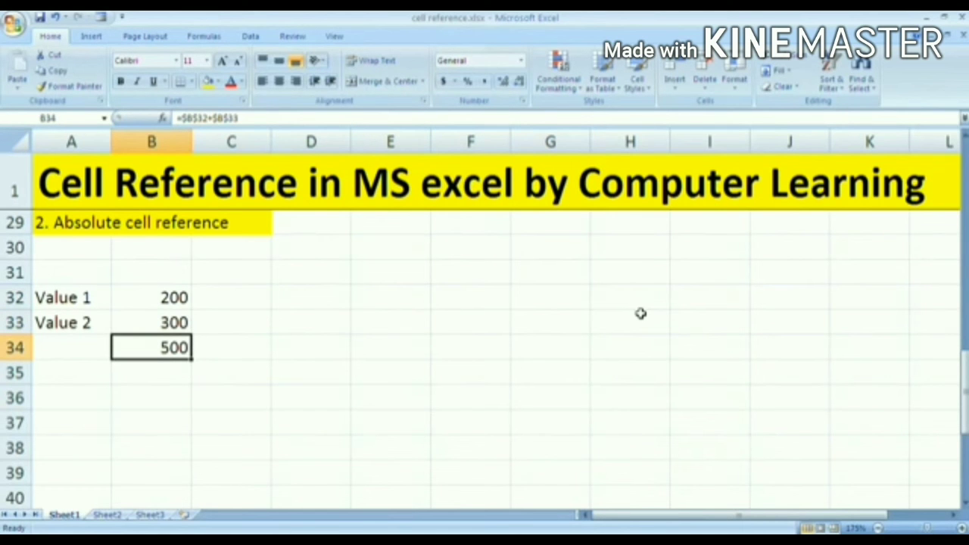
{"action": "key", "text": "ctrl+c"}
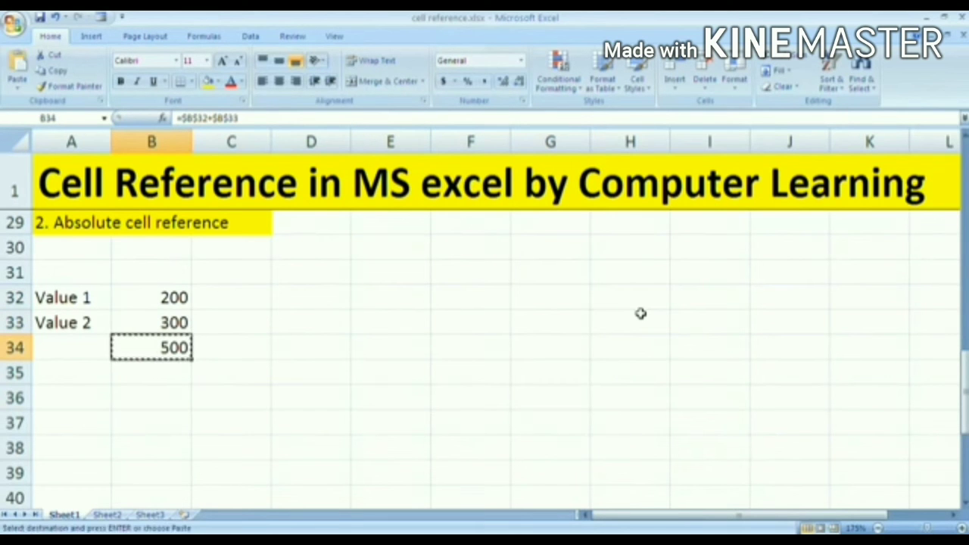
{"action": "key", "text": "Right"}
{"action": "key", "text": "Right"}
{"action": "key", "text": "Right"}
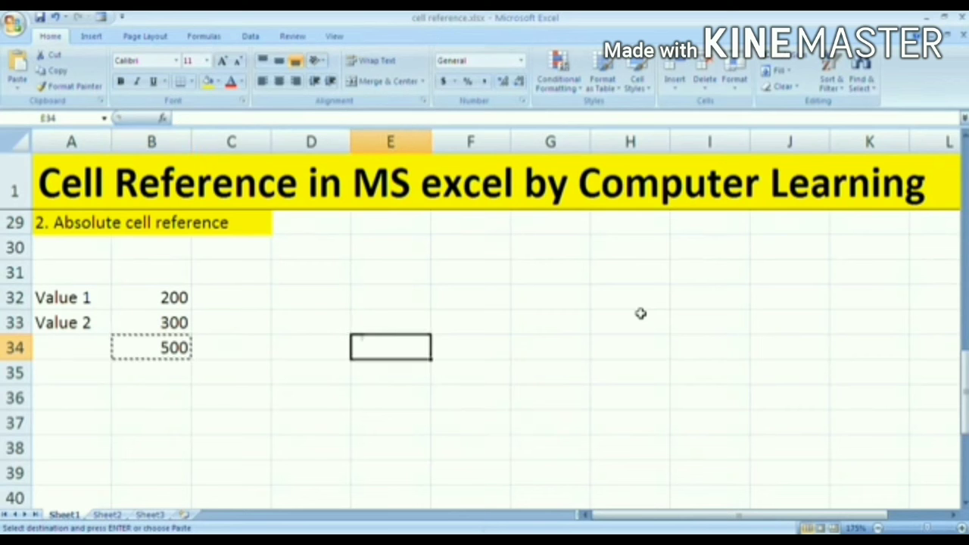
{"action": "key", "text": "ctrl+v"}
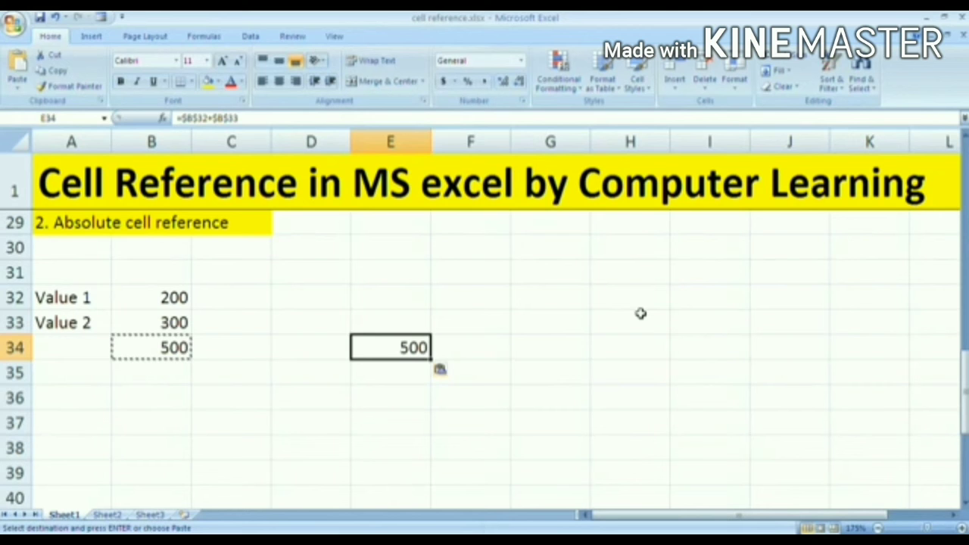
Step: Paste the same copied formula into cell G36
{"action": "key", "text": "Down"}
{"action": "key", "text": "Down"}
{"action": "key", "text": "Right"}
{"action": "key", "text": "Right"}
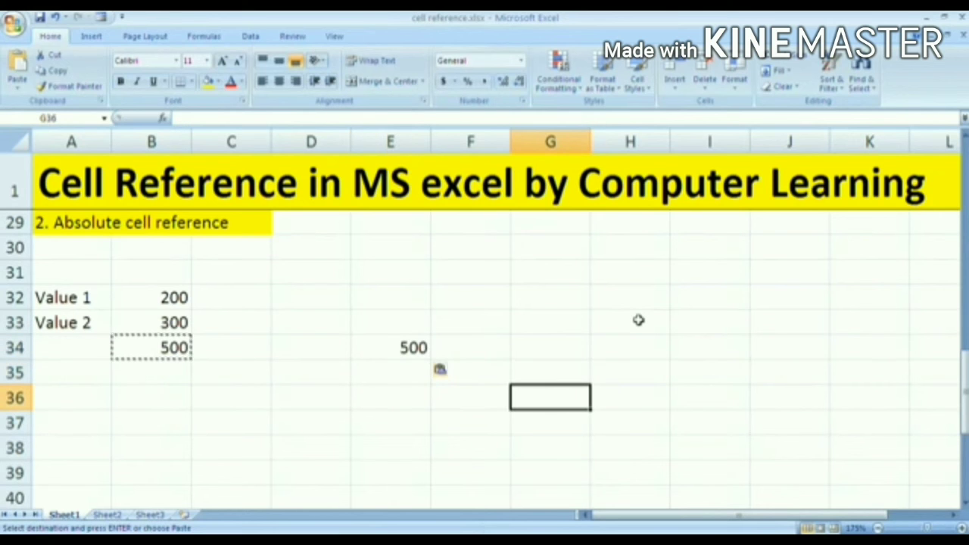
{"action": "key", "text": "ctrl+v"}
Step: Examine the cell references in the copied formula in E34 without changing it
{"action": "key", "text": "Up"}
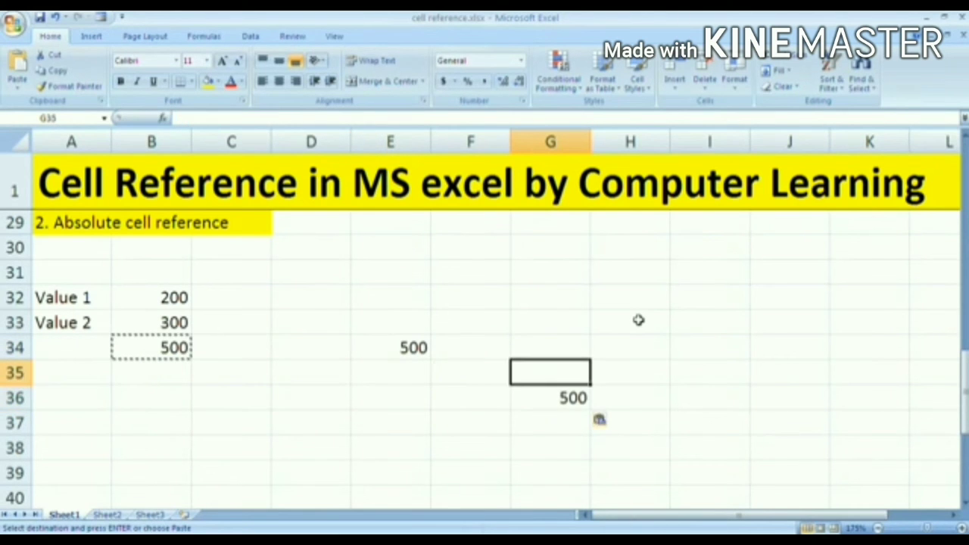
{"action": "key", "text": "Left"}
{"action": "key", "text": "Up"}
{"action": "key", "text": "Left"}
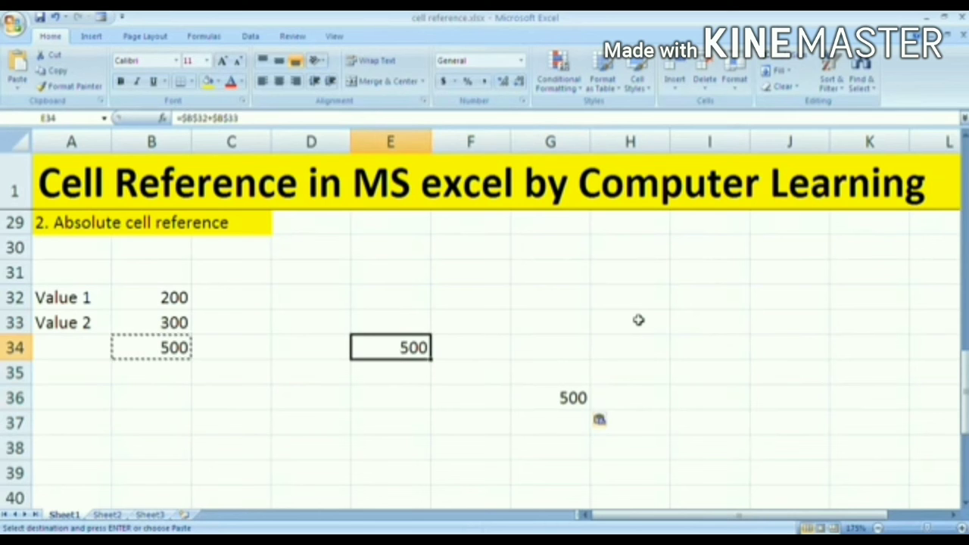
{"action": "key", "text": "F2"}
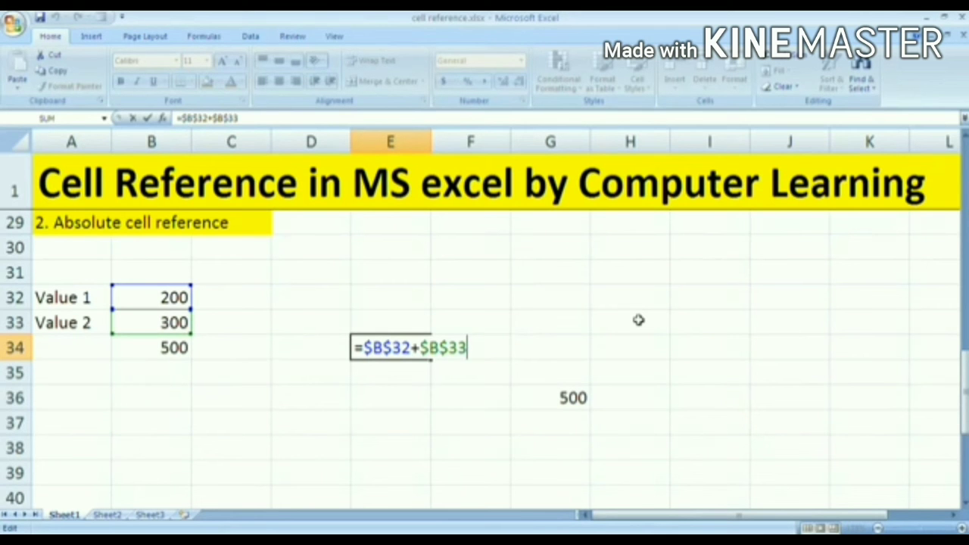
{"action": "key", "text": "Return"}
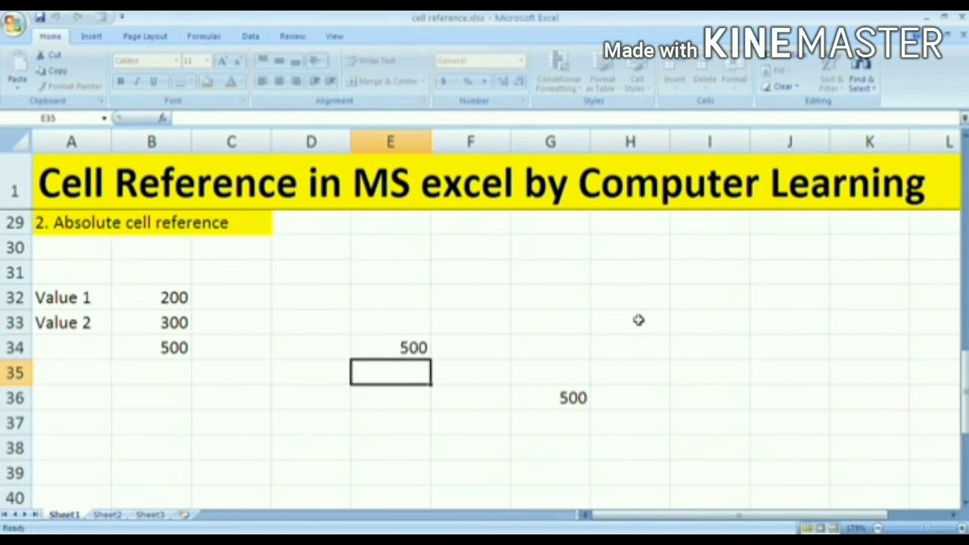
Step: In the Mixed Cell reference section, clear the contents of cells E46 and E47
{"action": "key", "text": "Down"}
{"action": "key", "text": "Down"}
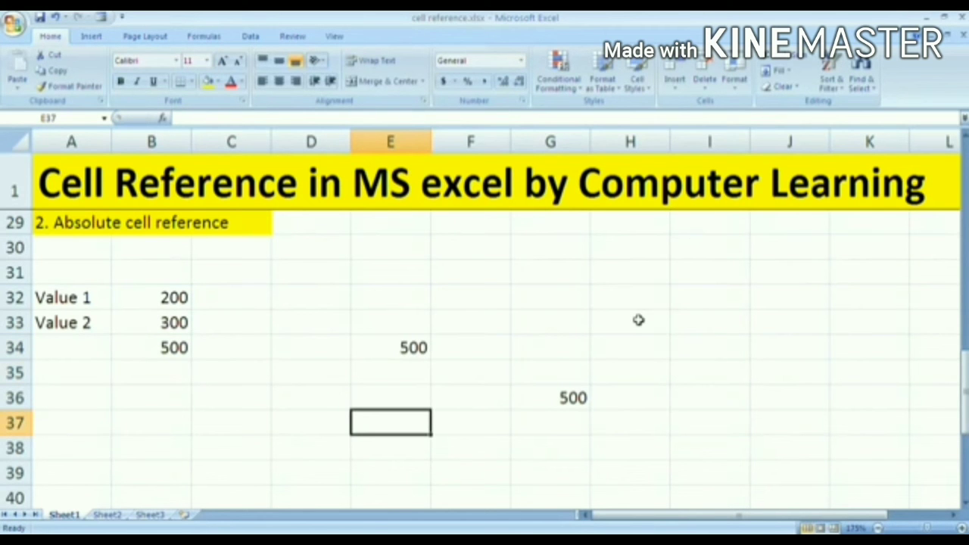
{"action": "key", "text": "Down"}
{"action": "key", "text": "Down"}
{"action": "key", "text": "Down"}
{"action": "key", "text": "Down"}
{"action": "key", "text": "Down"}
{"action": "key", "text": "Down"}
{"action": "key", "text": "Down"}
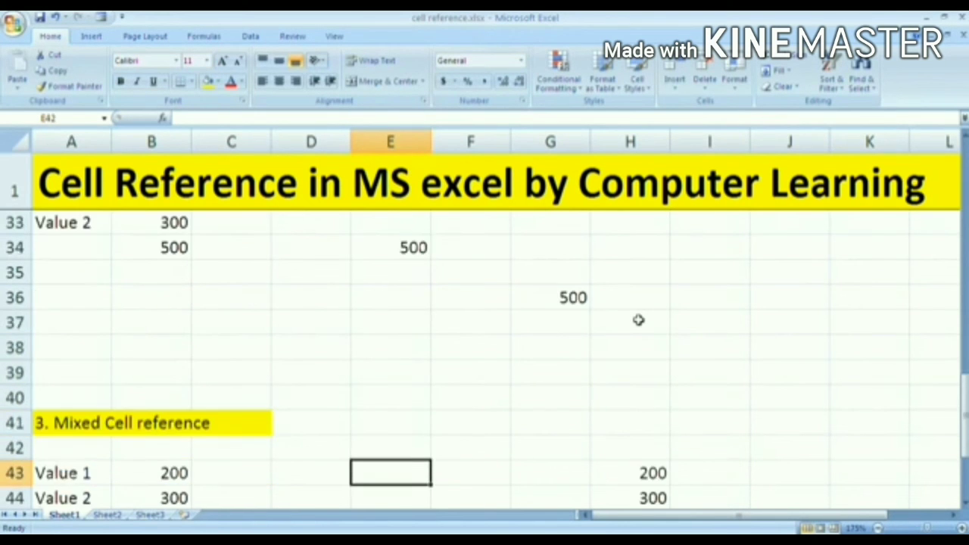
{"action": "key", "text": "Down"}
{"action": "key", "text": "Down"}
{"action": "key", "text": "Down"}
{"action": "key", "text": "Up"}
{"action": "key", "text": "Delete"}
{"action": "key", "text": "Down"}
{"action": "key", "text": "Delete"}
Step: Clear the sample values in cells H43 and H44
{"action": "key", "text": "Right"}
{"action": "key", "text": "Right"}
{"action": "key", "text": "Up"}
{"action": "key", "text": "Up"}
{"action": "key", "text": "Up"}
{"action": "key", "text": "Right"}
{"action": "key", "text": "Up"}
{"action": "key", "text": "Delete"}
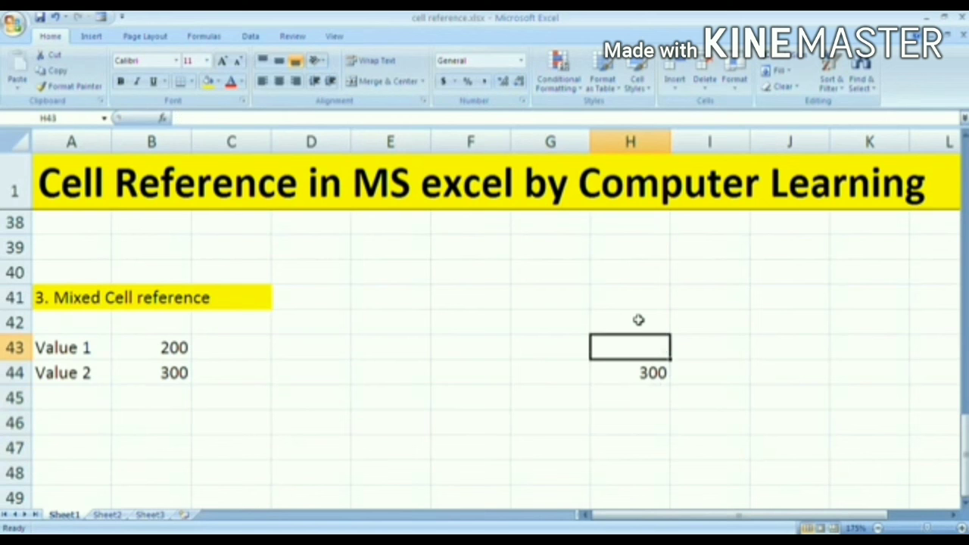
{"action": "key", "text": "Down"}
{"action": "key", "text": "Delete"}
Step: Enter the formula =b43+b44 in cell B45 below Value 1 and Value 2
{"action": "key", "text": "Left"}
{"action": "key", "text": "Left"}
{"action": "key", "text": "Left"}
{"action": "key", "text": "Left"}
{"action": "key", "text": "Left"}
{"action": "key", "text": "Left"}
{"action": "key", "text": "Left"}
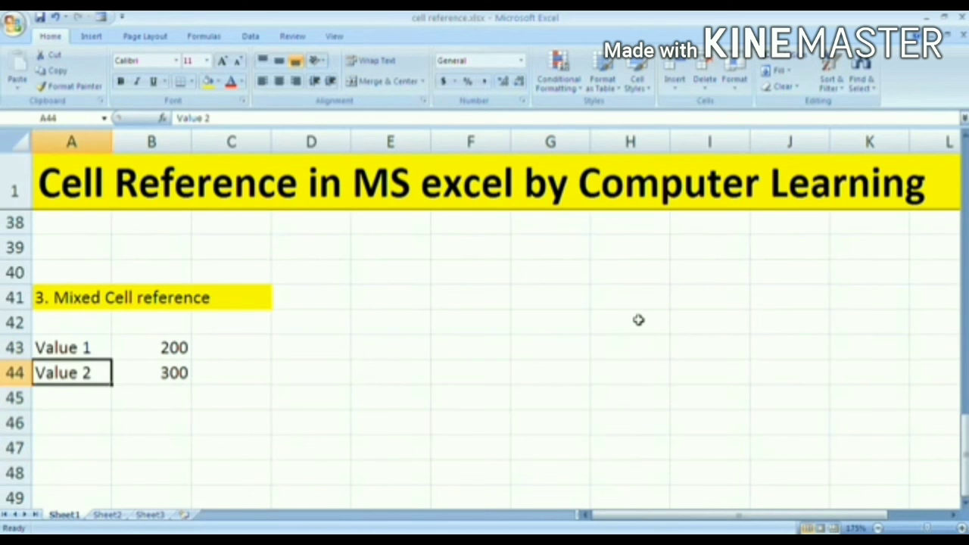
{"action": "key", "text": "Down"}
{"action": "key", "text": "Right"}
{"action": "type", "text": "="}
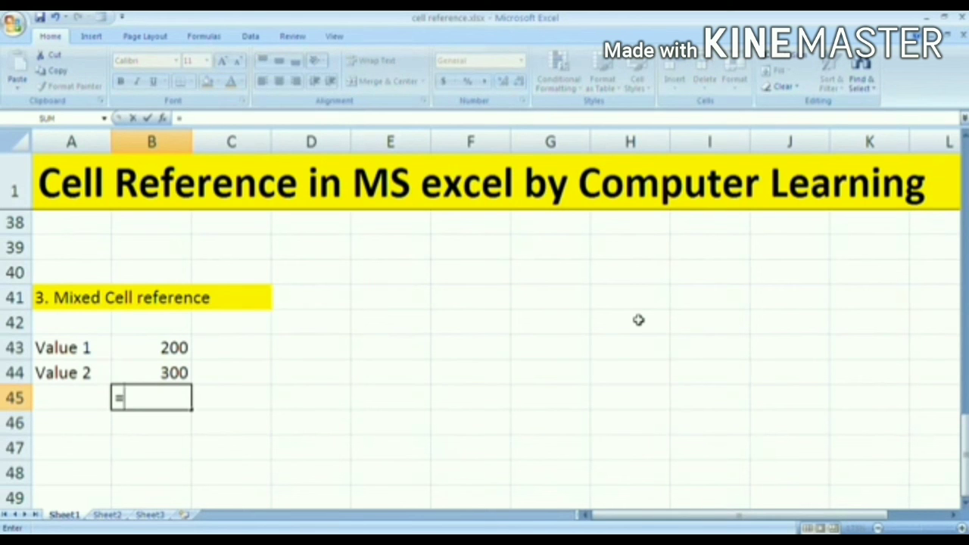
{"action": "type", "text": "b"}
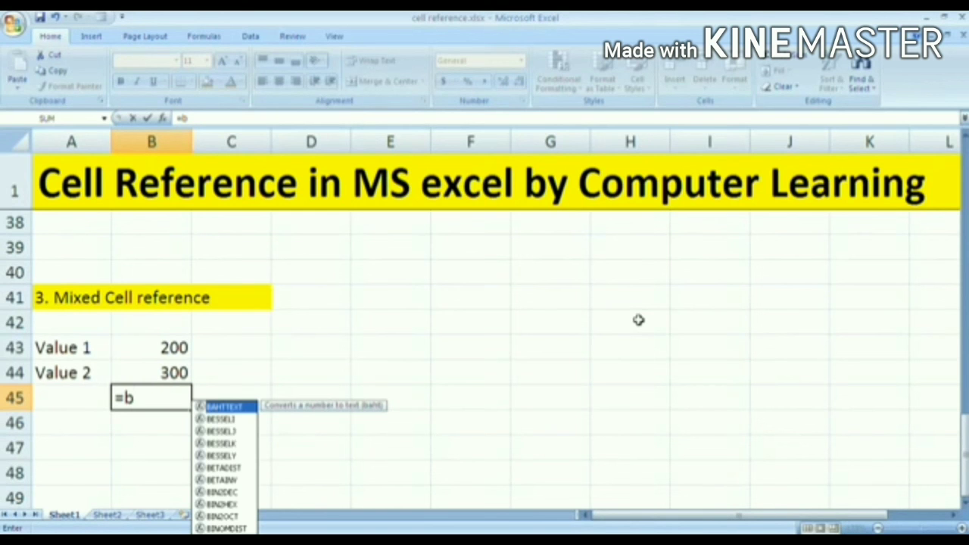
{"action": "type", "text": "43"}
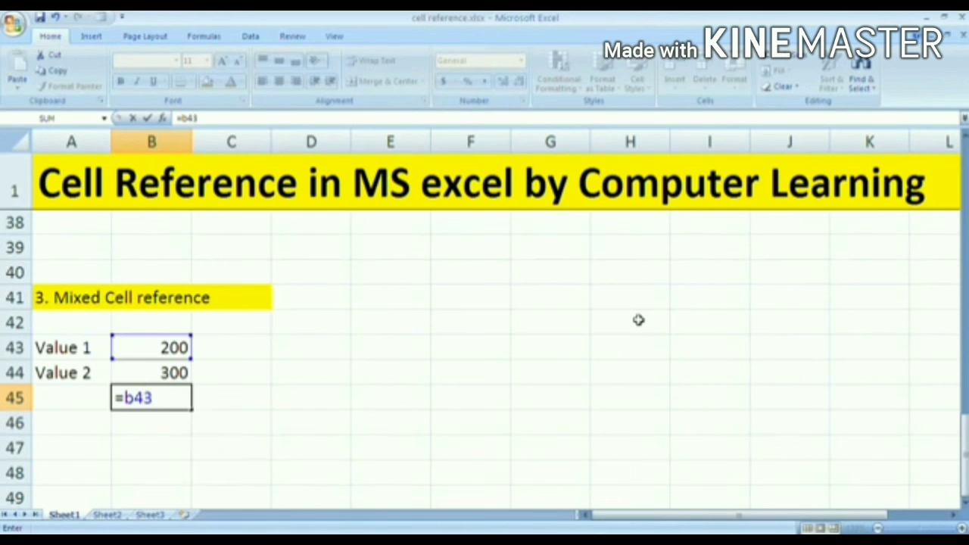
{"action": "type", "text": "+b44"}
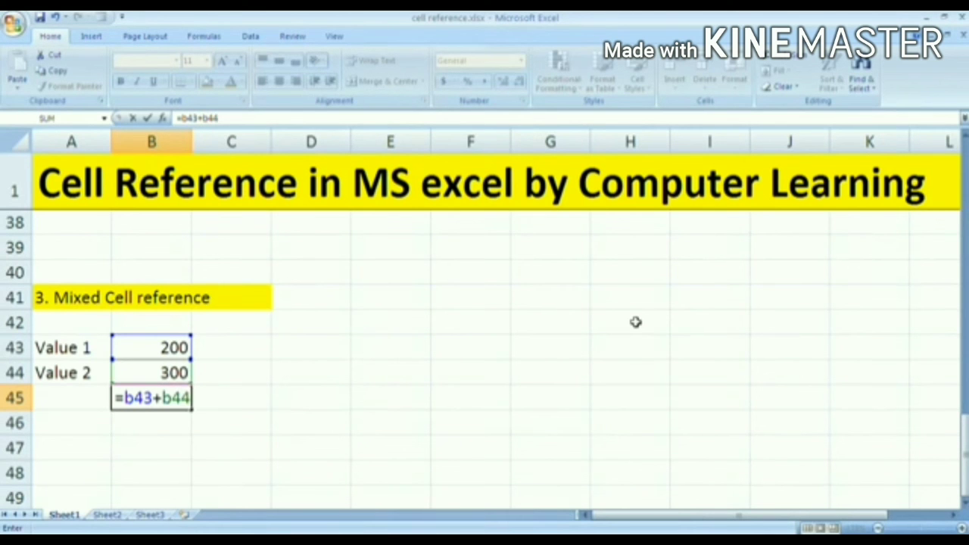
{"action": "key", "text": "Left"}
{"action": "key", "text": "Right"}
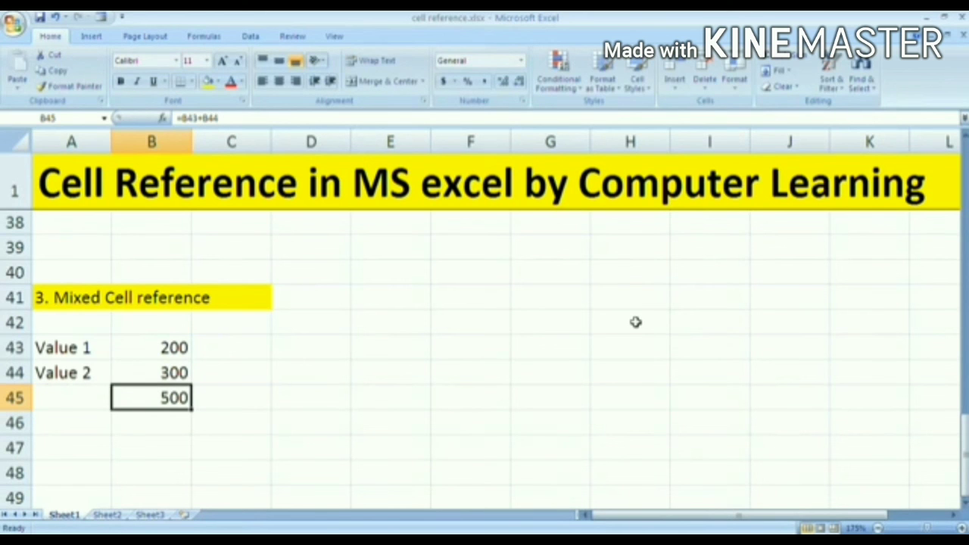
Step: In the B45 formula, fix only the column of the first reference, making it $B43
{"action": "key", "text": "F2"}
{"action": "key", "text": "Left"}
{"action": "key", "text": "Left"}
{"action": "key", "text": "Left"}
{"action": "key", "text": "Left"}
{"action": "key", "text": "Left"}
{"action": "key", "text": "Left"}
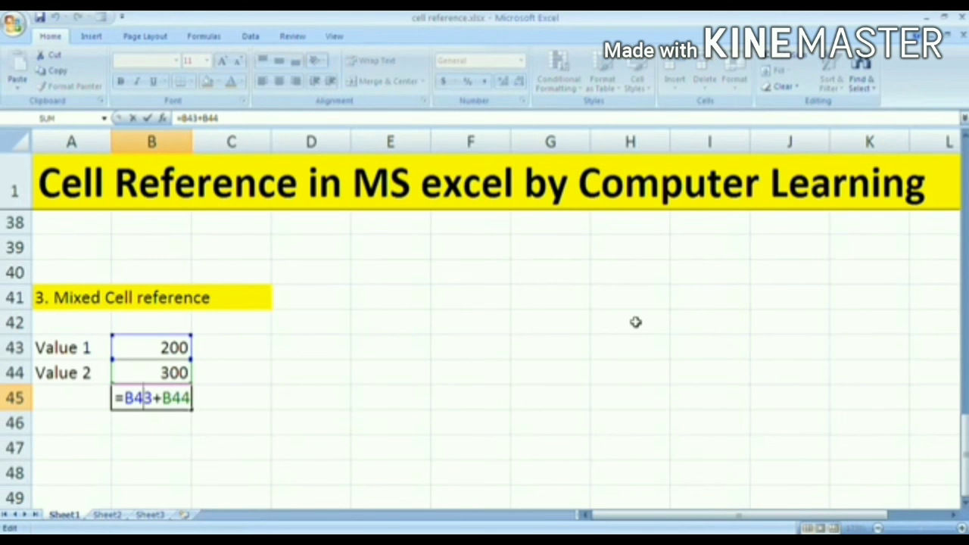
{"action": "key", "text": "Left"}
{"action": "key", "text": "Right"}
{"action": "key", "text": "Right"}
{"action": "key", "text": "Left"}
{"action": "key", "text": "Right"}
{"action": "type", "text": "$"}
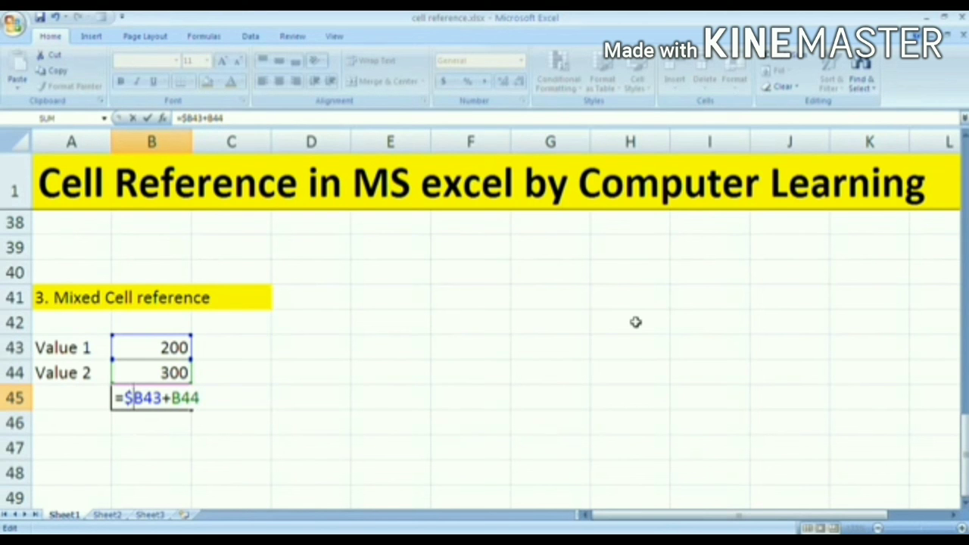
Step: Fix only the row of the second reference in the B45 formula as B$44 and commit the formula
{"action": "key", "text": "Right"}
{"action": "key", "text": "Right"}
{"action": "key", "text": "Right"}
{"action": "key", "text": "Right"}
{"action": "key", "text": "Right"}
{"action": "type", "text": "$"}
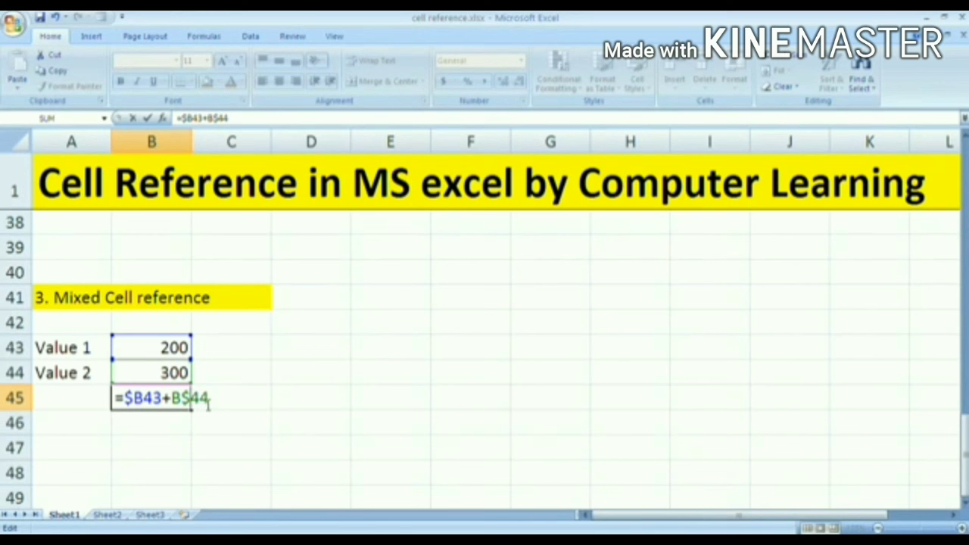
{"action": "key", "text": "Return"}
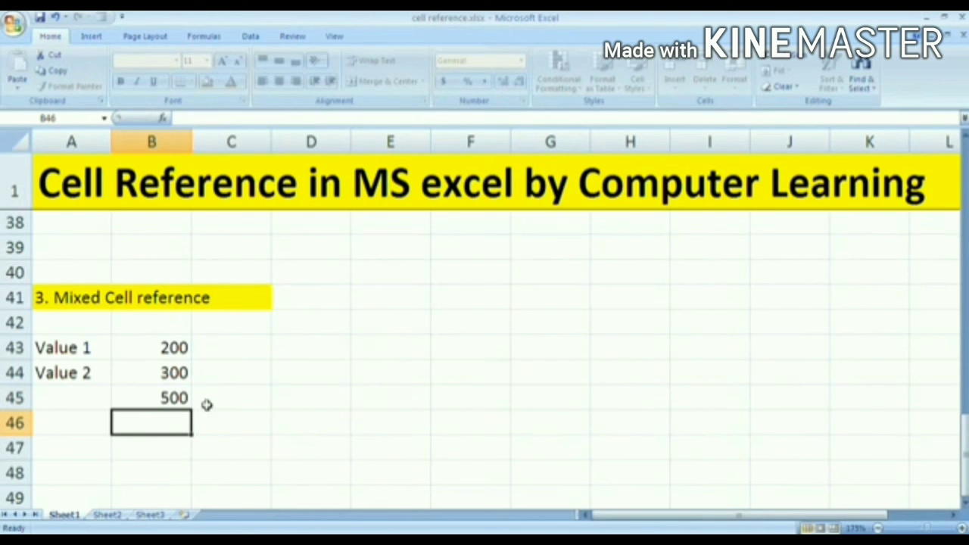
Step: Copy the mixed-reference formula from B45 to D47 and open the pasted formula to inspect its references
{"action": "key", "text": "Up"}
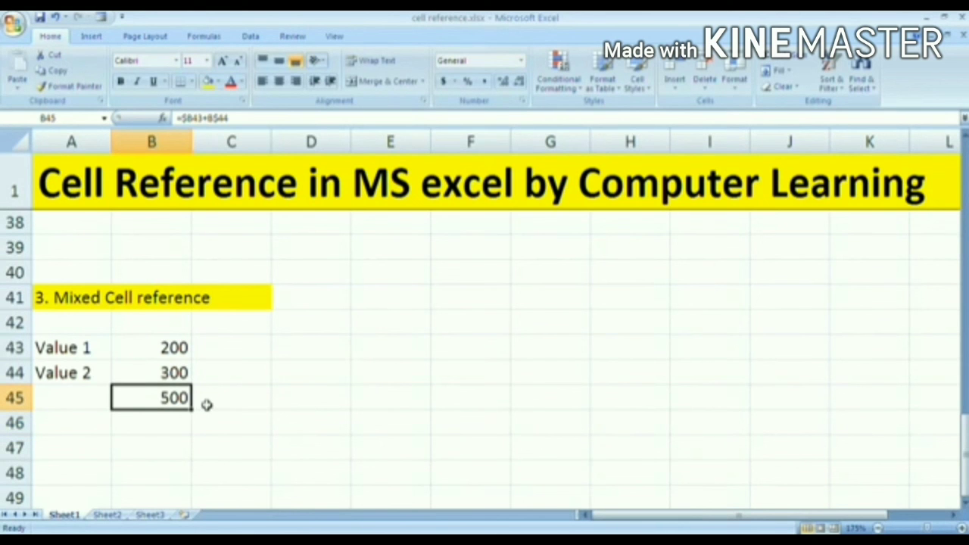
{"action": "key", "text": "ctrl+c"}
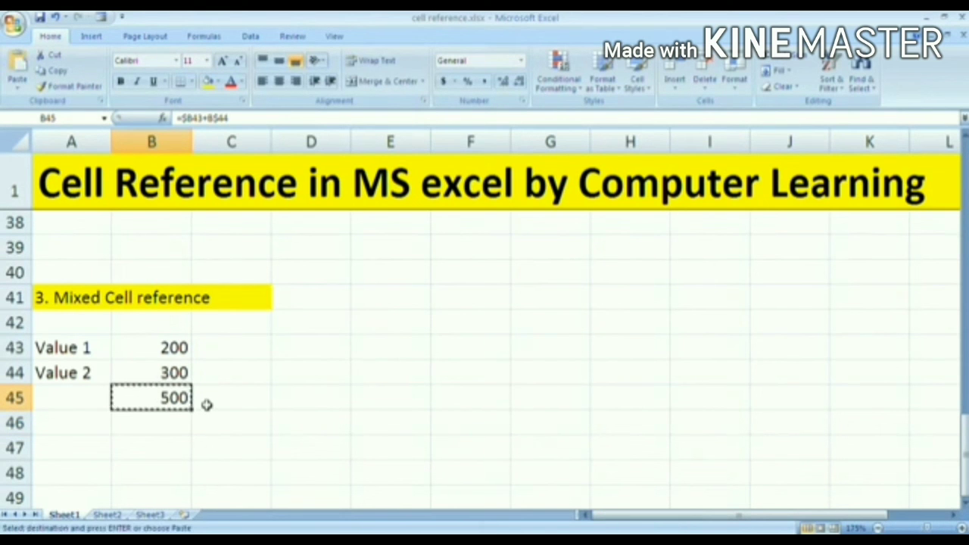
{"action": "key", "text": "Down"}
{"action": "key", "text": "Down"}
{"action": "key", "text": "Right"}
{"action": "key", "text": "Right"}
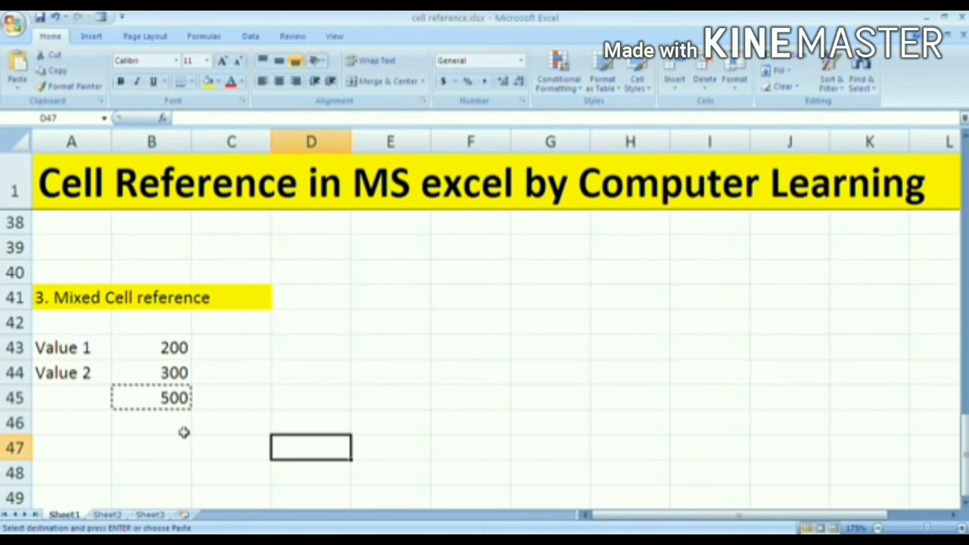
{"action": "key", "text": "ctrl+v"}
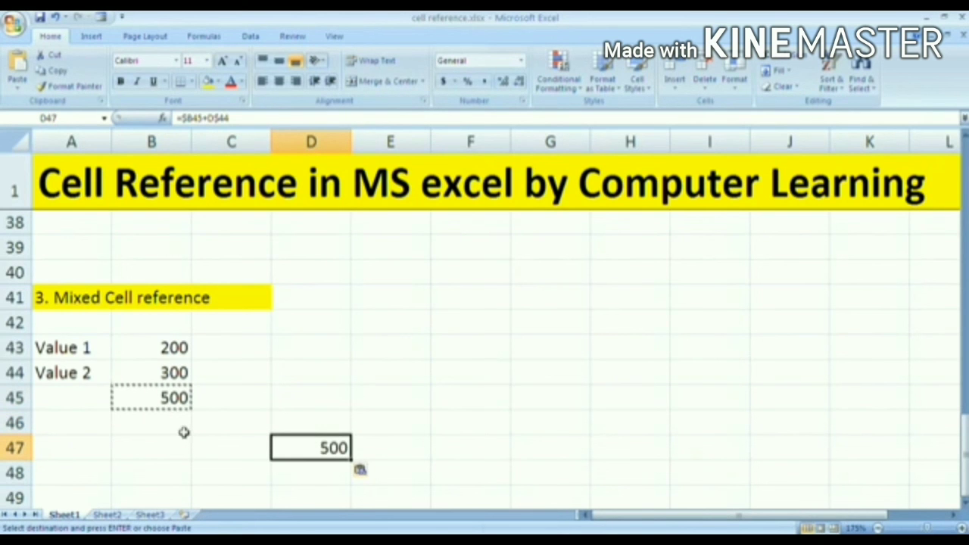
{"action": "key", "text": "F2"}
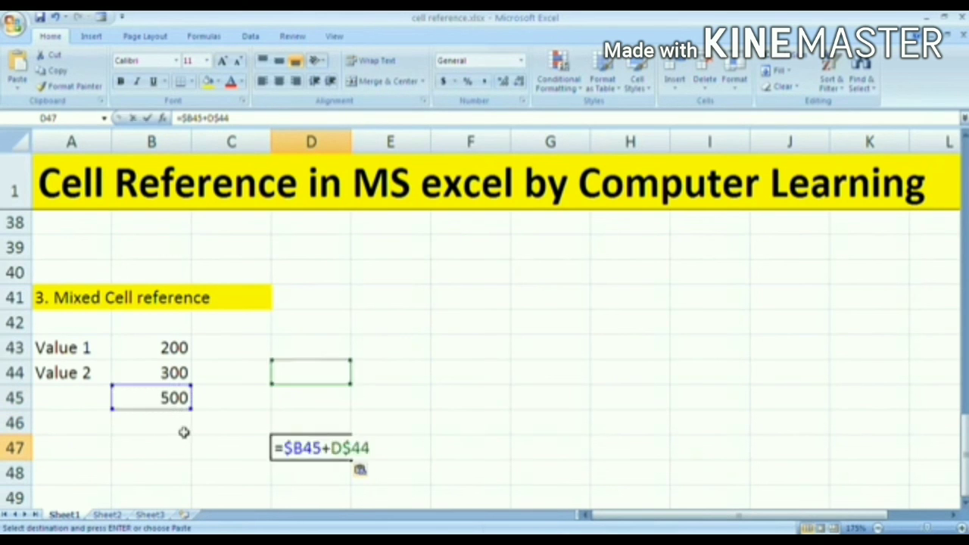